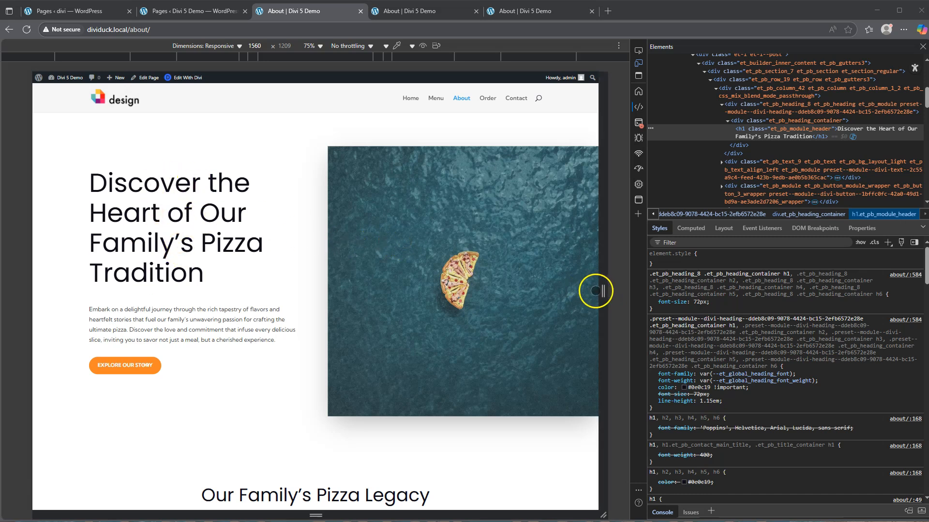
Step: Compare the hero heading's scaling on the first two About pages, narrowing their previews to 325 px and 722 px wide
drag(599, 293, 378, 282)
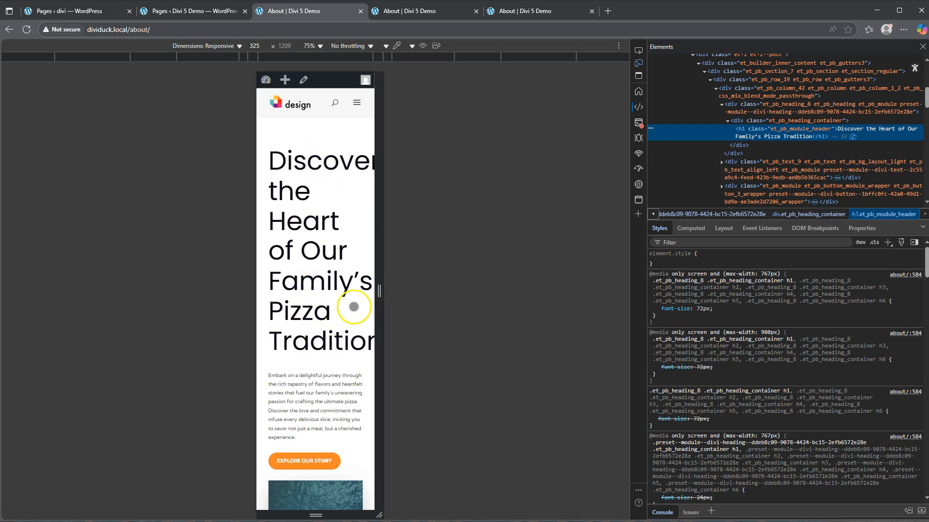
drag(376, 290, 580, 285)
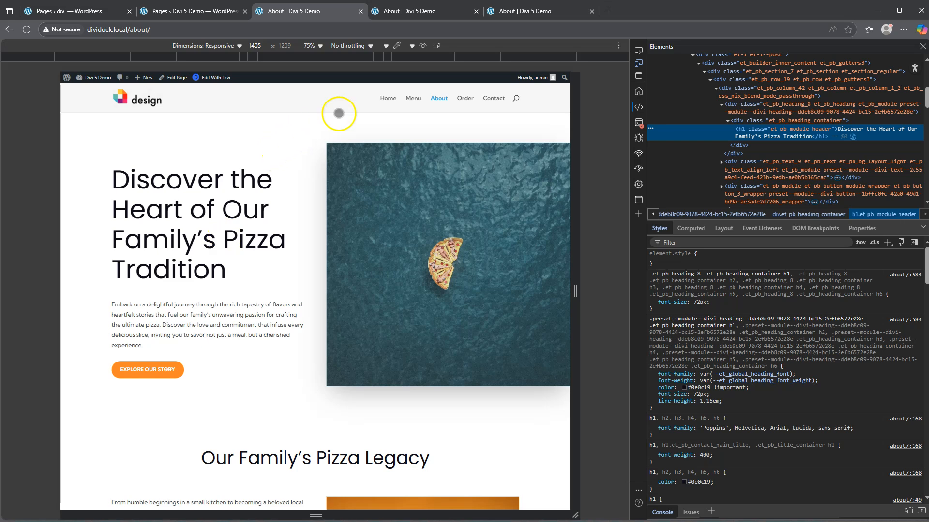
click(412, 12)
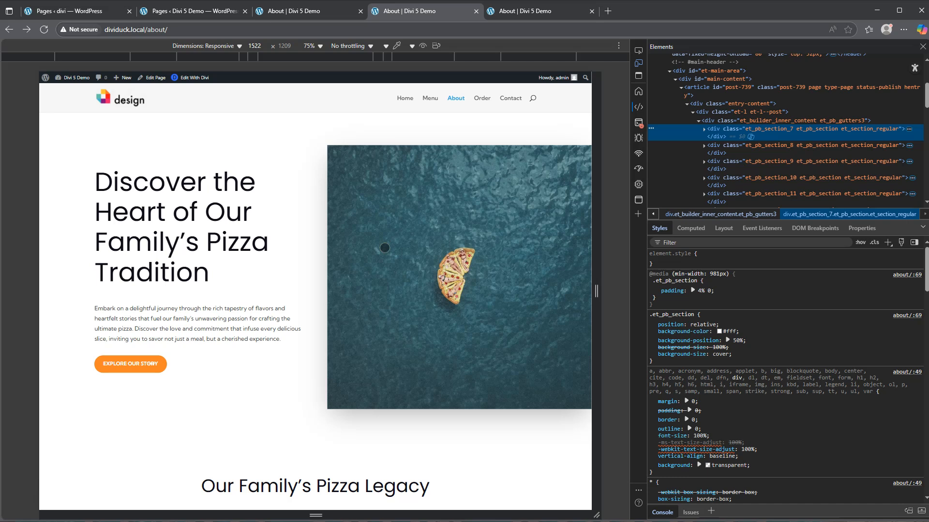
drag(597, 290, 451, 289)
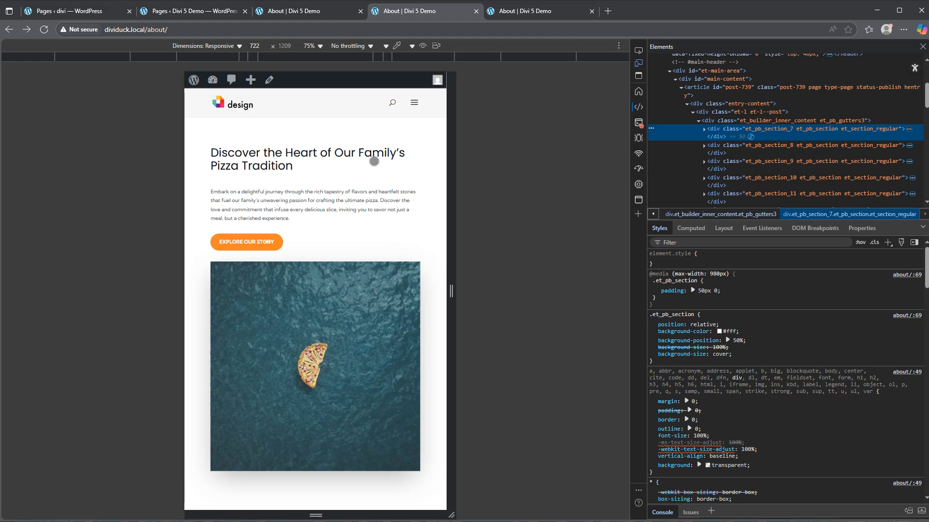
click(369, 179)
Step: Narrow the third About page's responsive preview to 960 px and compare its hero heading with the second page's
click(531, 11)
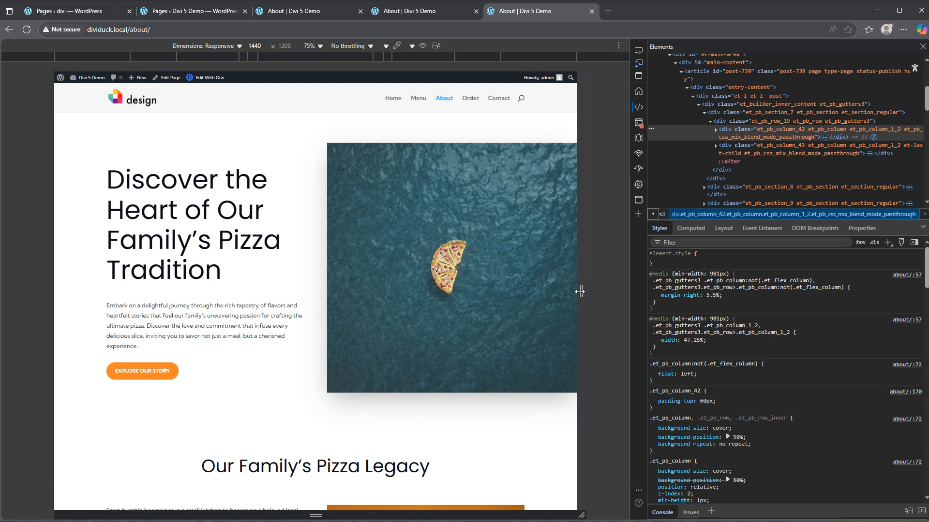
drag(581, 291, 490, 286)
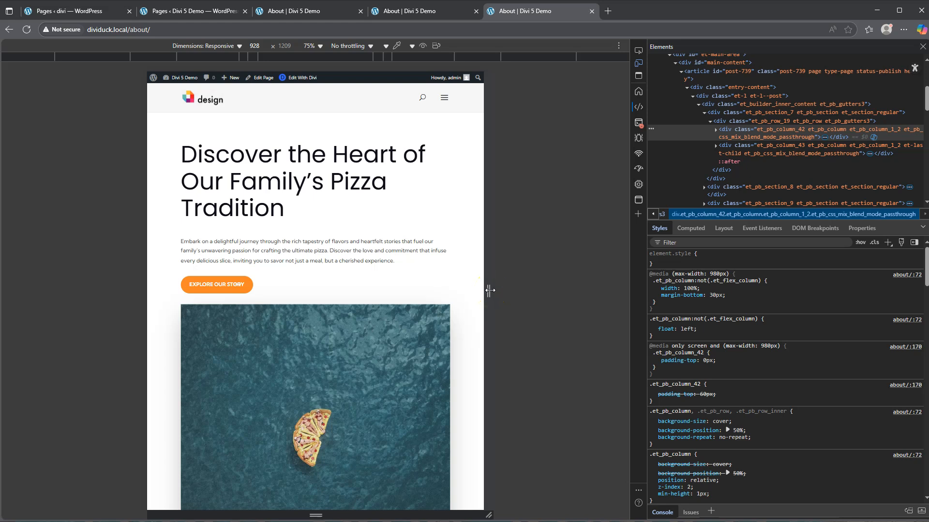
mouse_move(489, 290)
mouse_down()
mouse_move(379, 285)
mouse_move(494, 289)
mouse_up()
click(406, 10)
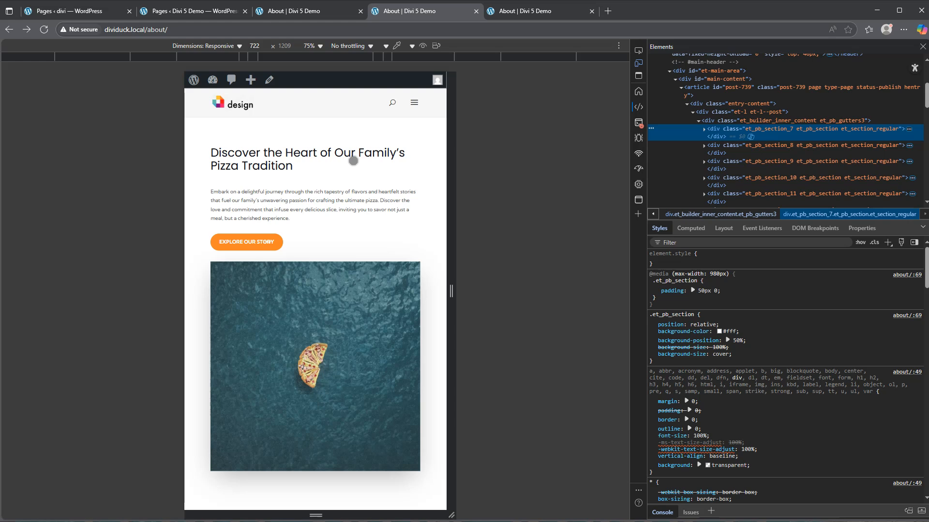
click(528, 11)
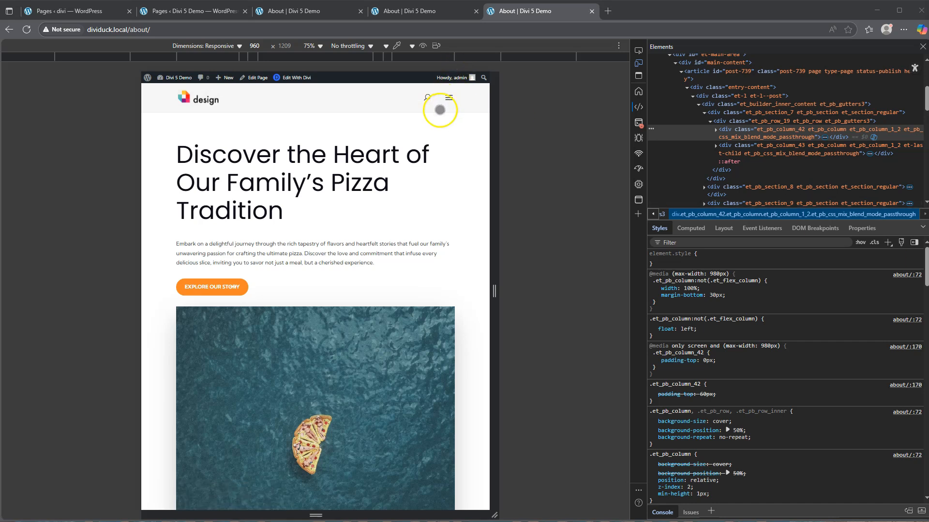
Step: Return to the first About page, close its developer tools and open the page for editing in the Divi builder
click(304, 12)
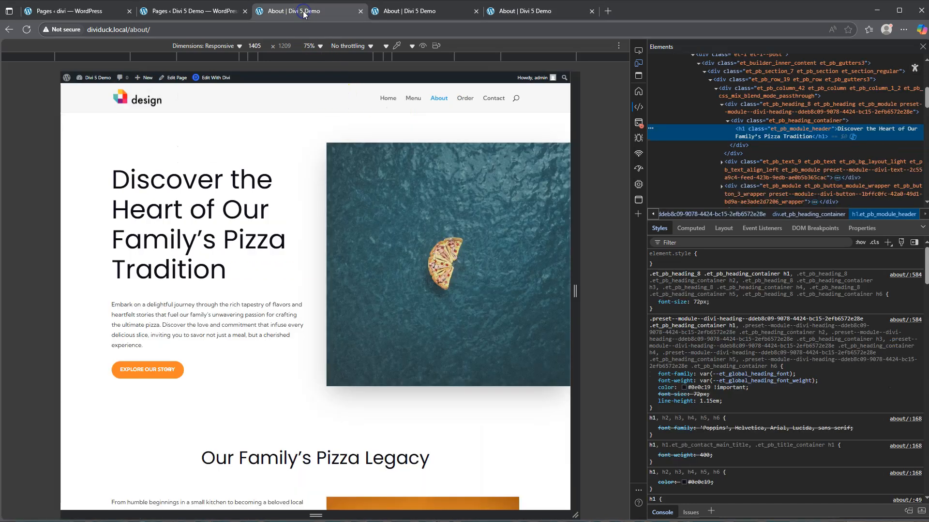
click(923, 46)
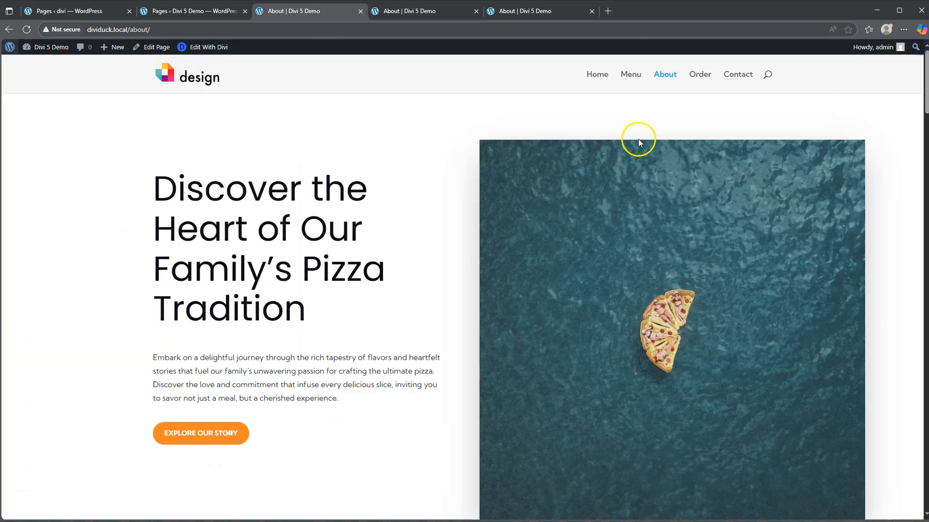
click(209, 47)
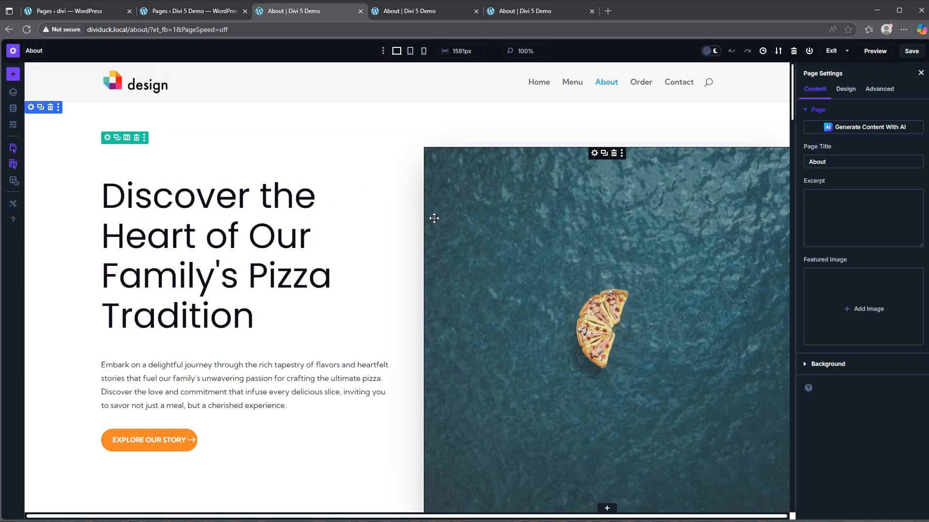
Step: Replace the text of the "Our Family's Pizza Legacy" heading with "clamp()"
scroll(434, 218, down, 5)
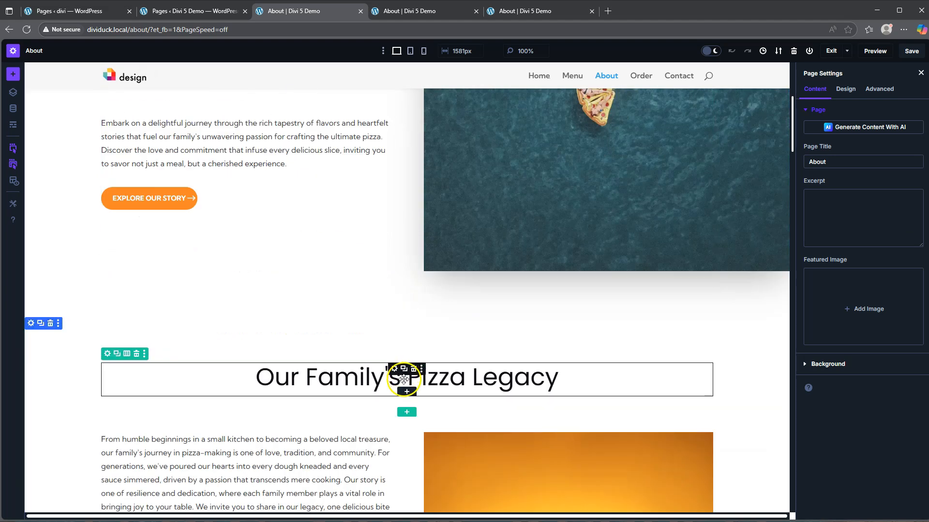
click(394, 369)
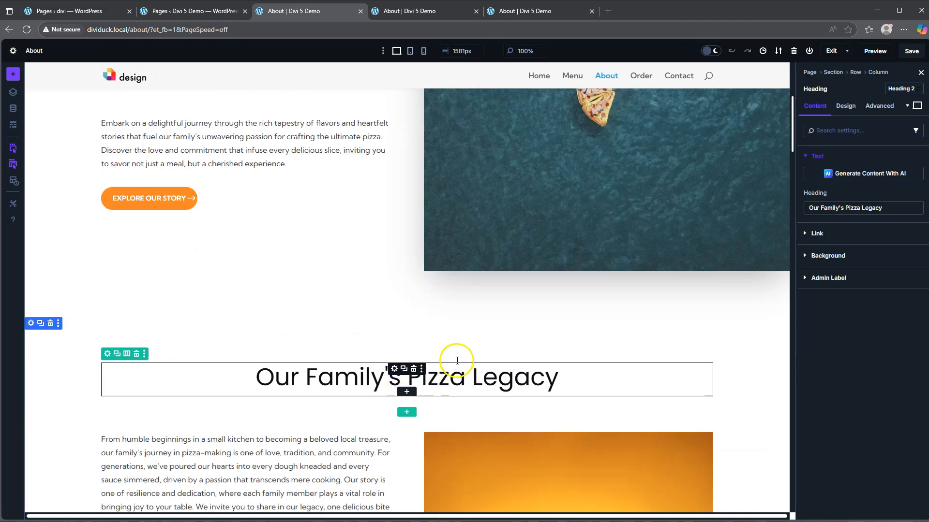
drag(887, 208, 793, 213)
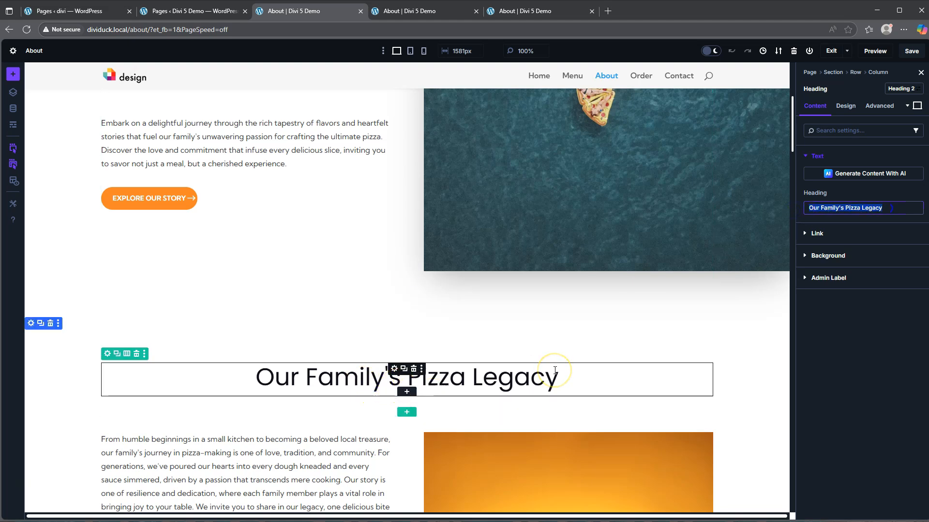
text(calmp)
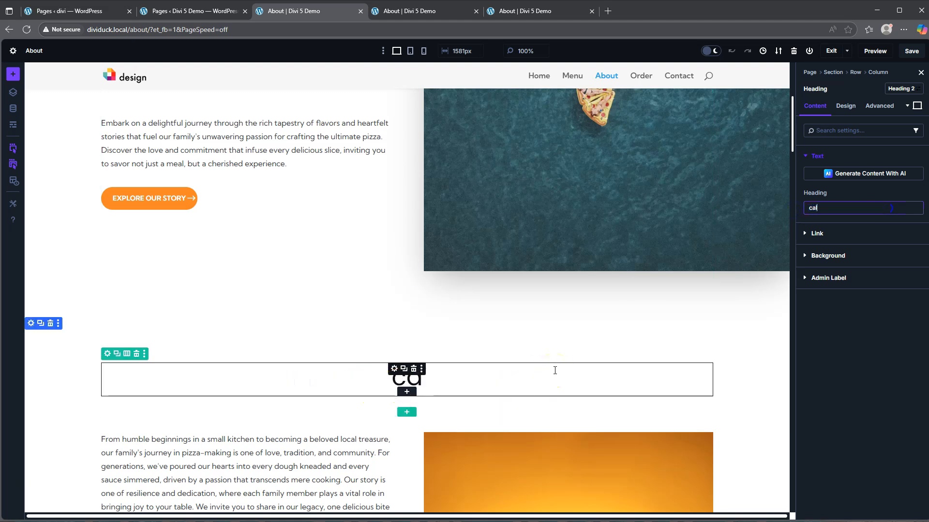
key(BackSpace)
key(BackSpace)
key(BackSpace)
key(BackSpace)
text(lamp)
text(()
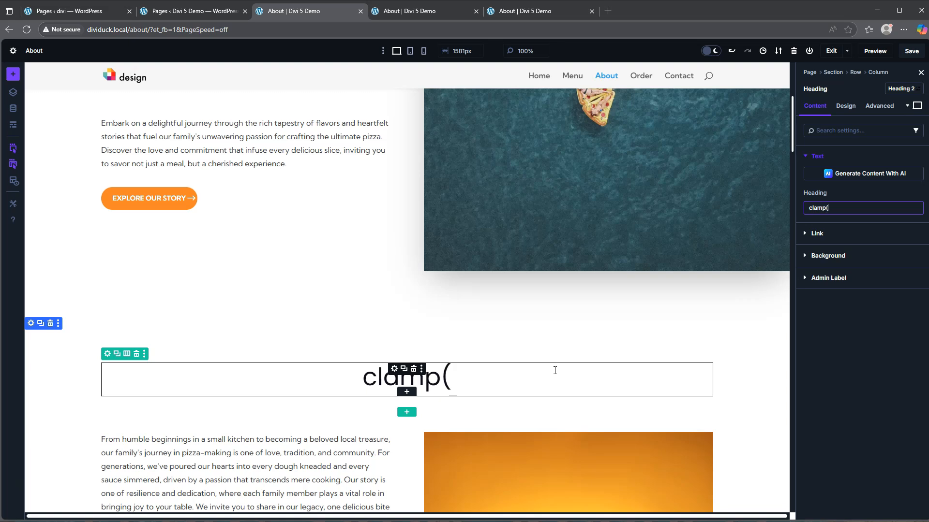
text())
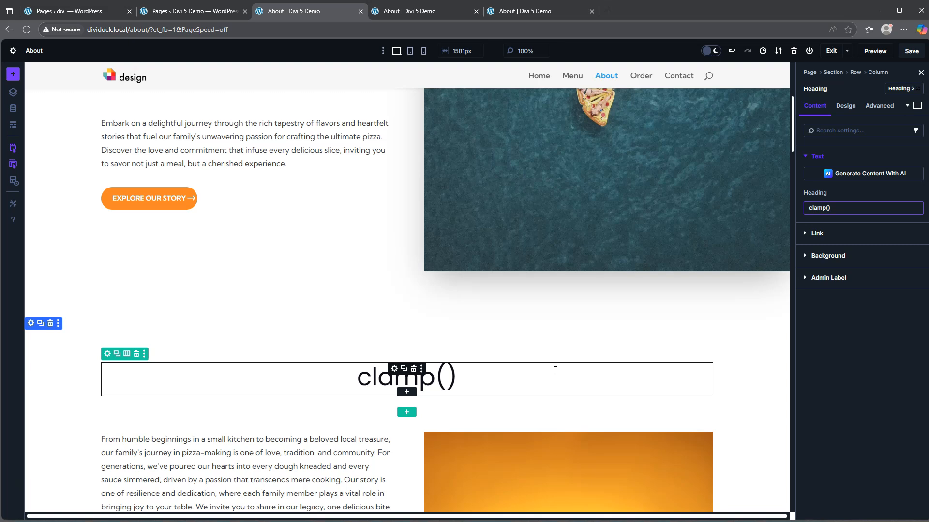
Step: Fill in the heading's parentheses with the placeholder terms so it reads "clamp(minimum, preferred ,maximum)"
text(minimum)
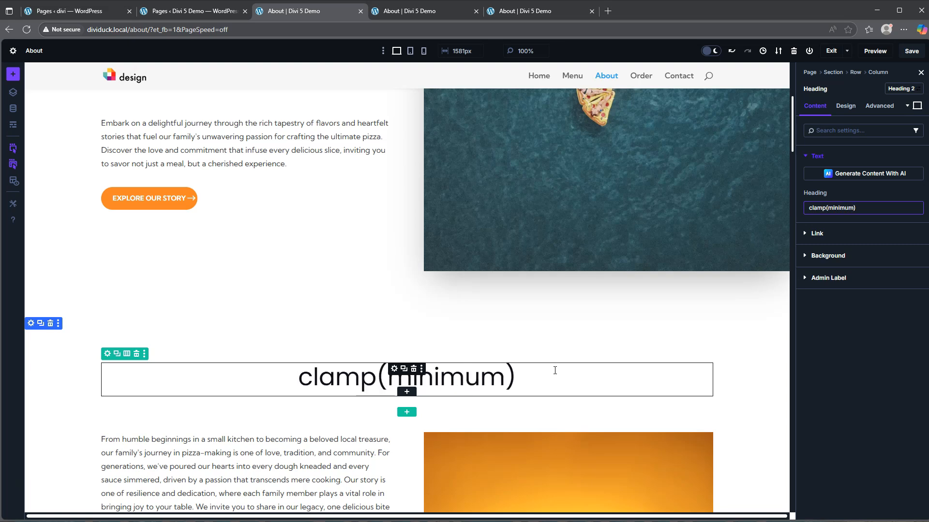
text(,,)
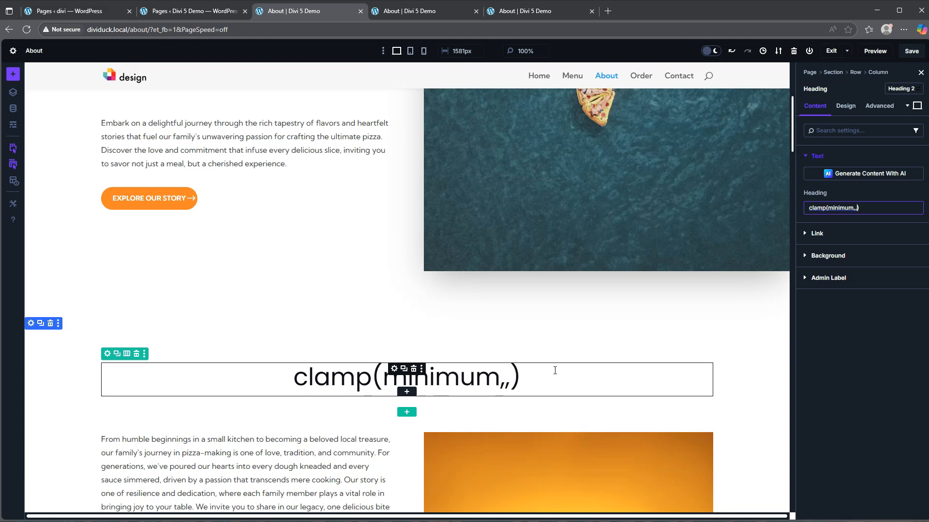
text(maximi)
text(mu)
key(BackSpace)
key(BackSpace)
key(BackSpace)
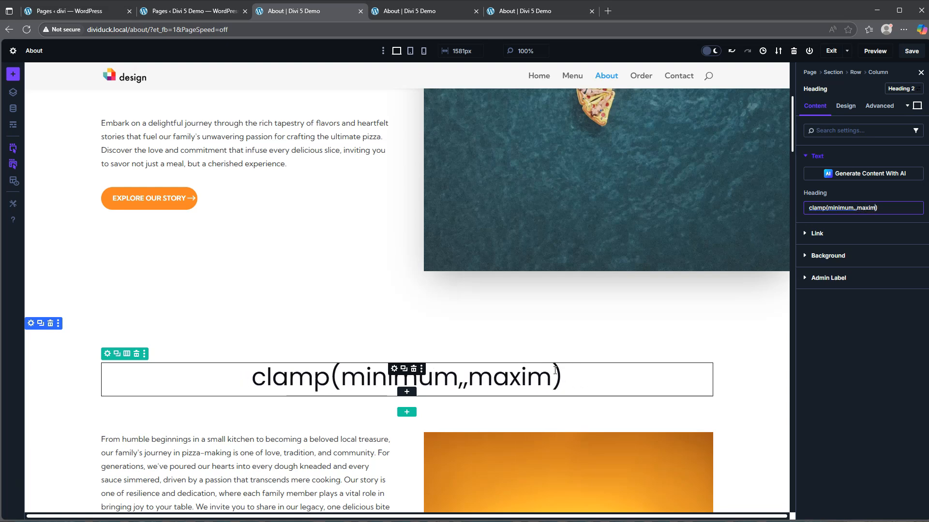
text(um)
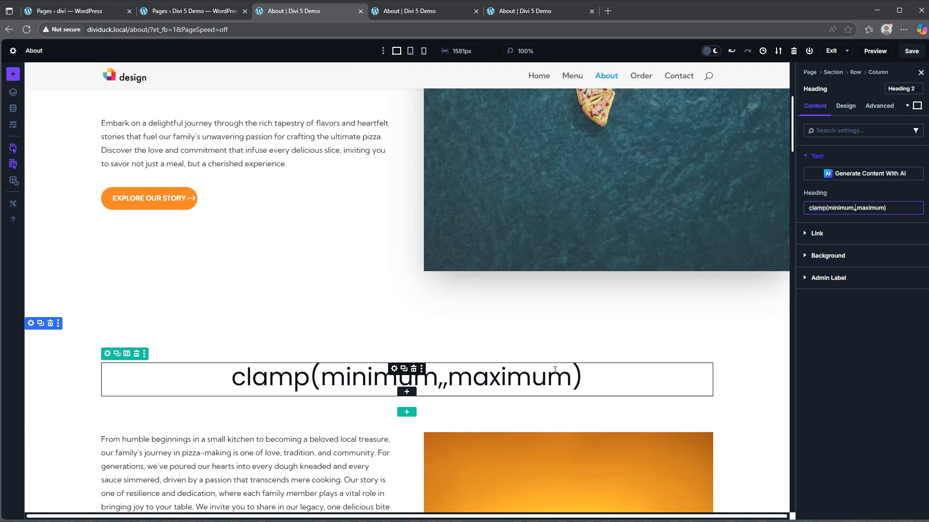
text(preferr)
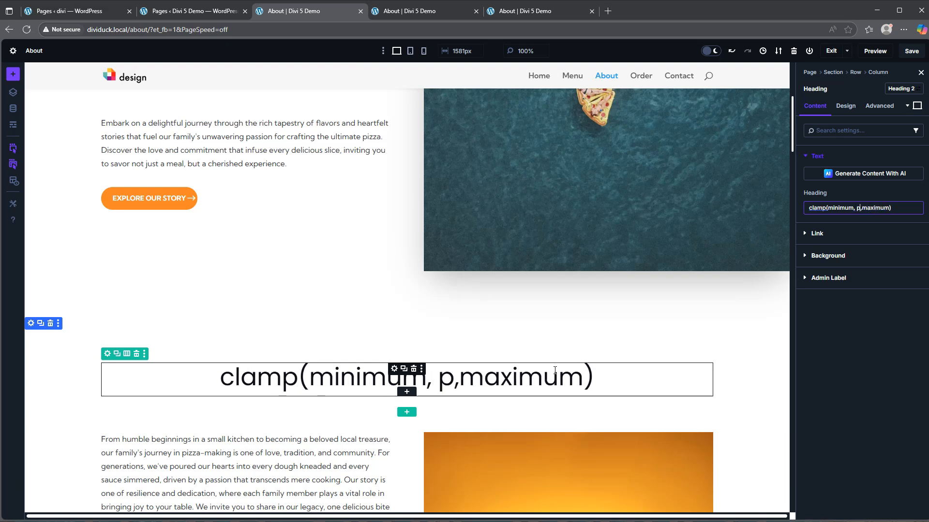
text(ed)
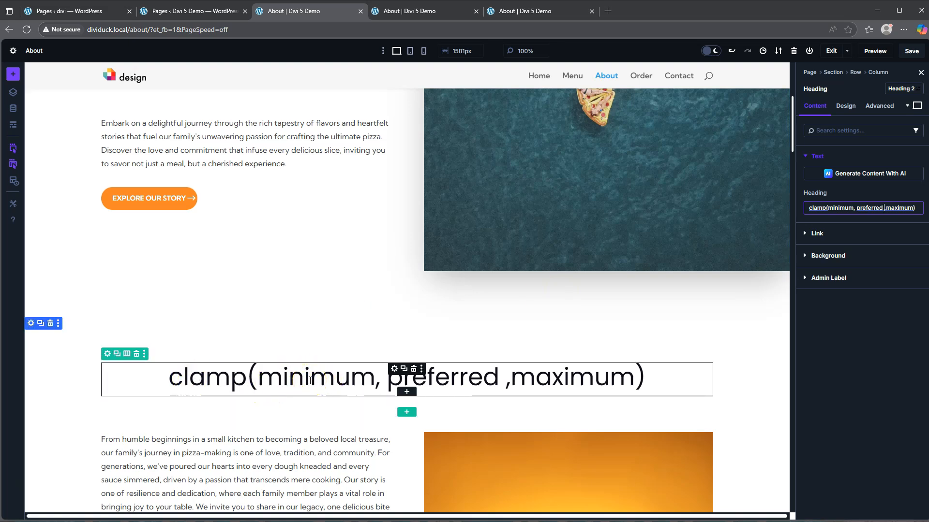
Step: Replace the word "minimum" with "32px" and "maximum" with "72px" in the clamp heading
click(594, 376)
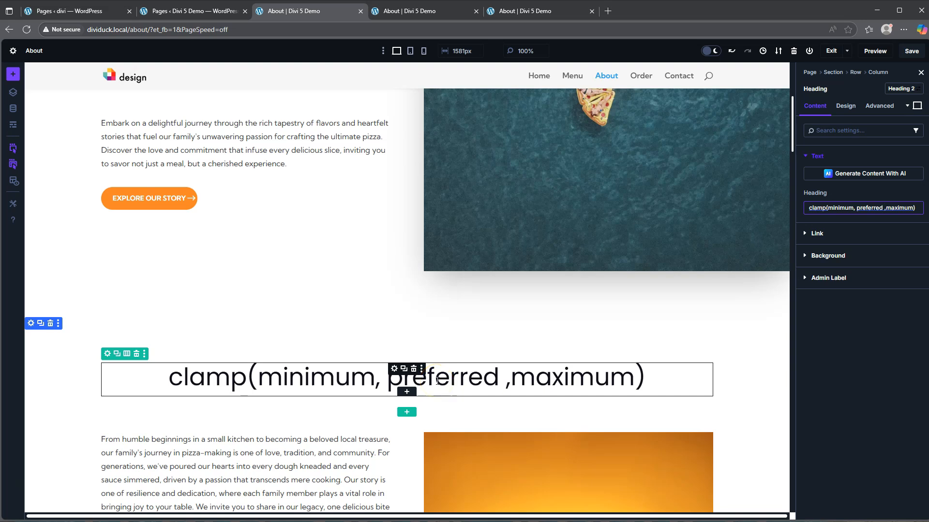
click(306, 379)
double_click(302, 381)
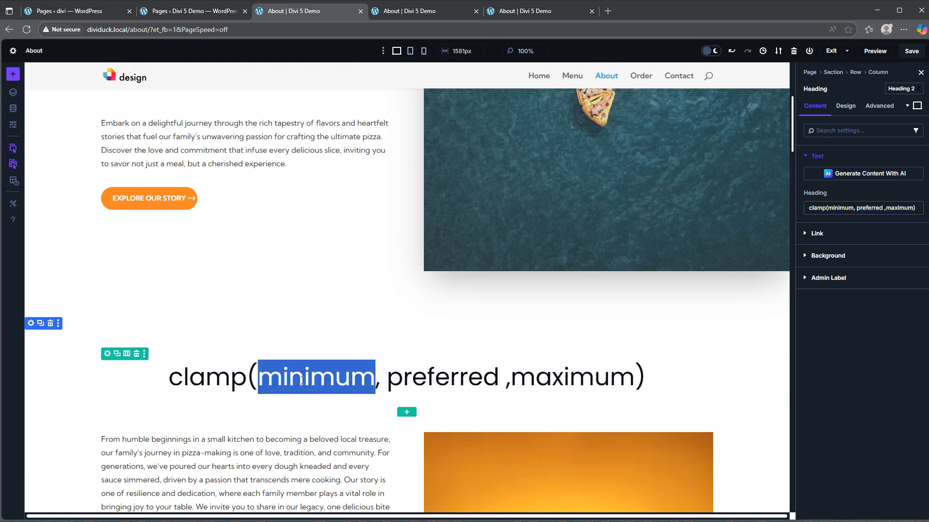
text(32px)
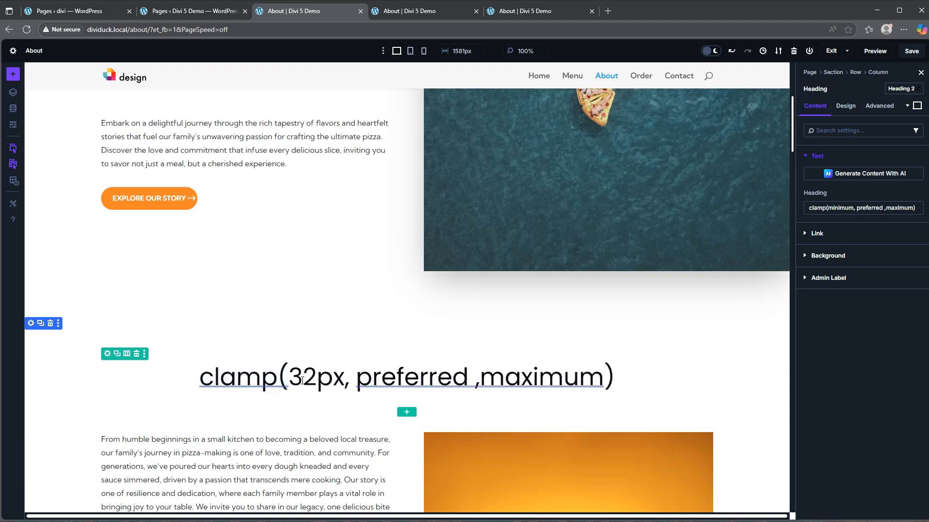
scroll(302, 381, up, 1)
scroll(303, 381, up, 2)
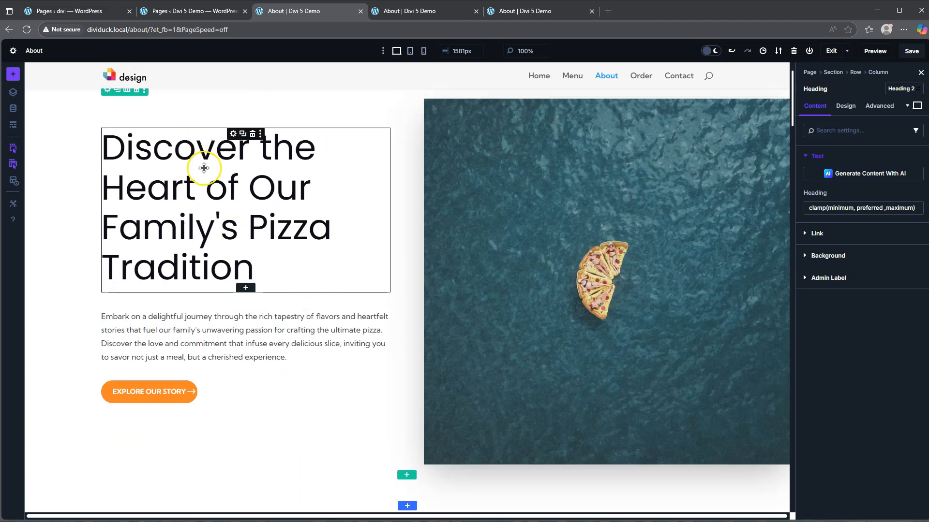
scroll(208, 194, down, 3)
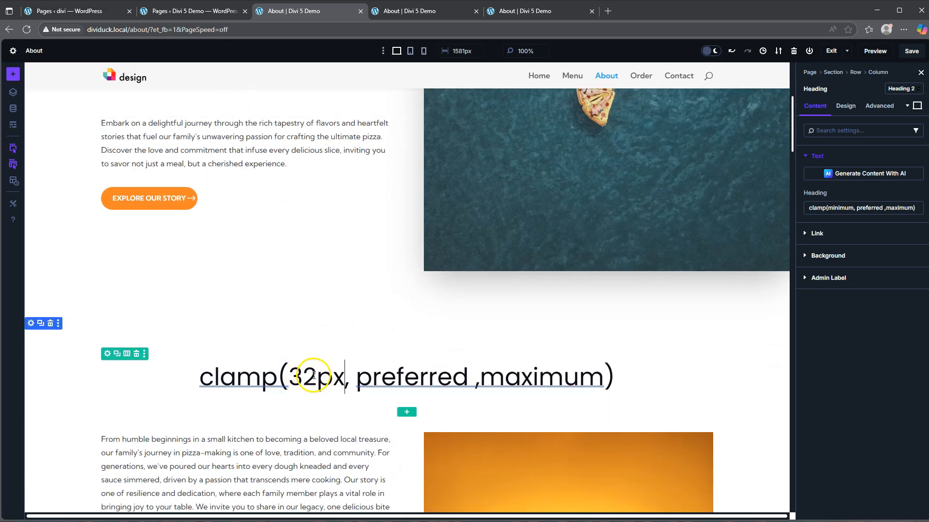
double_click(542, 377)
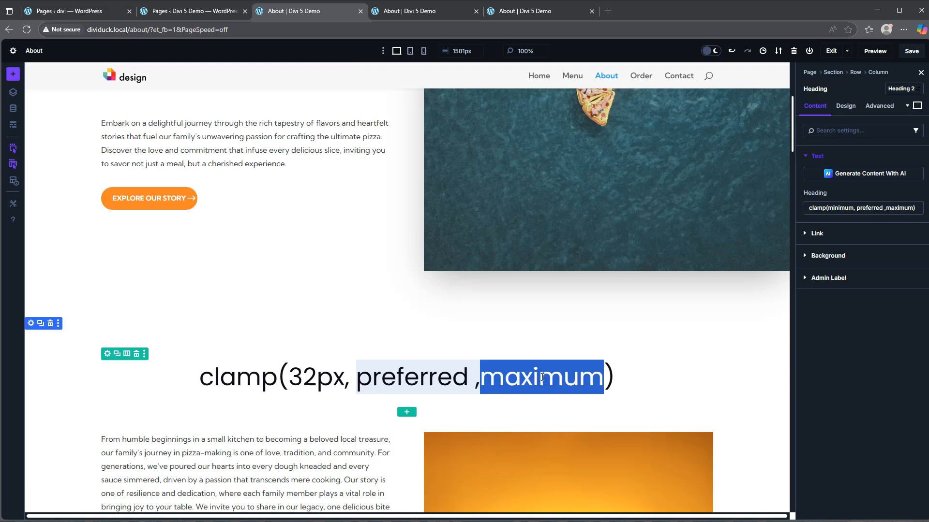
text(72px)
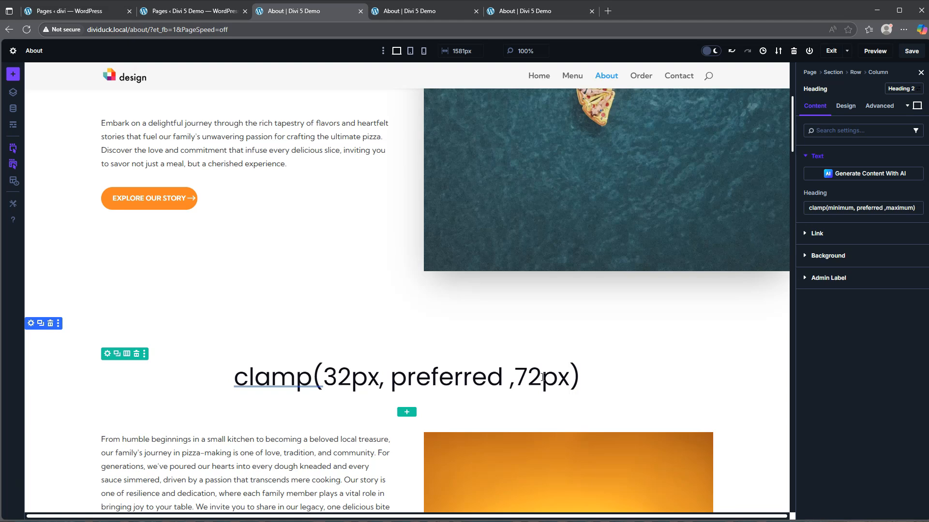
Step: Replace the word "preferred" in the clamp heading with the fixed value "52px"
click(433, 363)
double_click(433, 380)
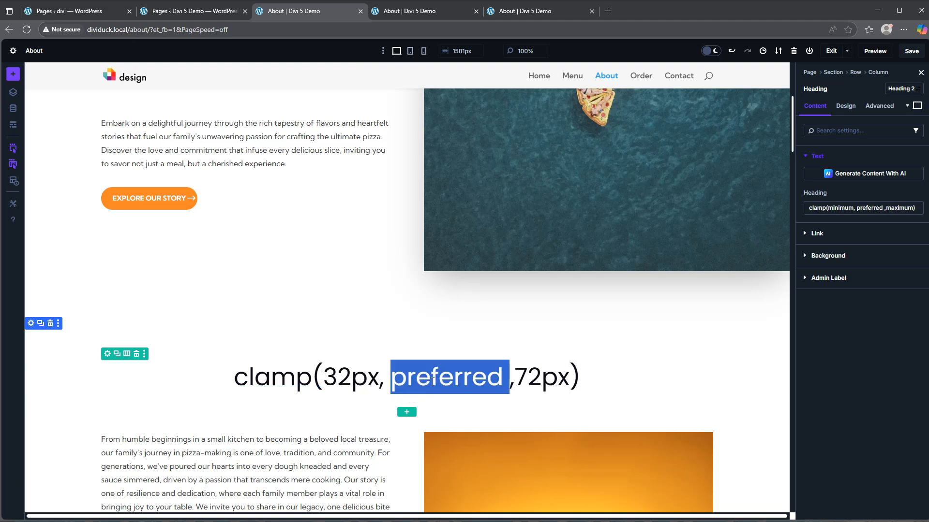
text(52px)
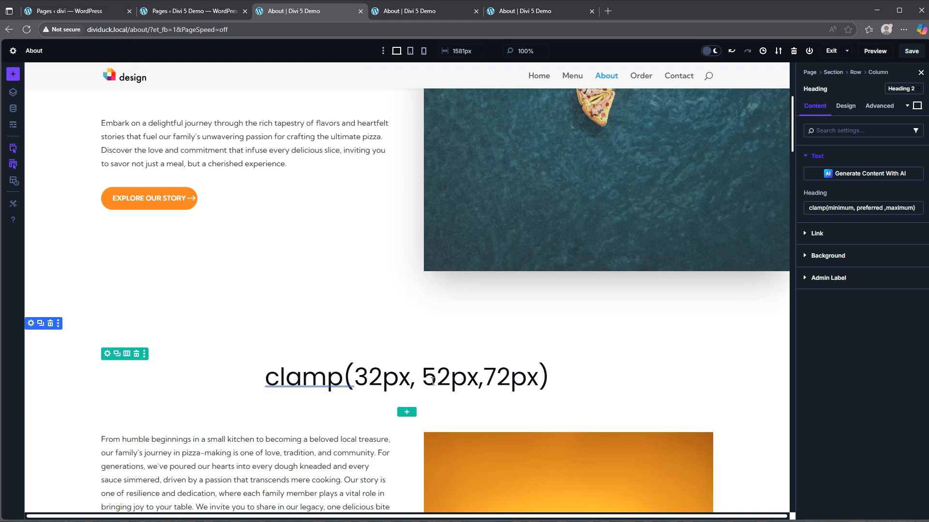
Step: Change the middle value of the clamp heading to the viewport-based "5vw"
key(BackSpace)
key(BackSpace)
key(BackSpace)
key(BackSpace)
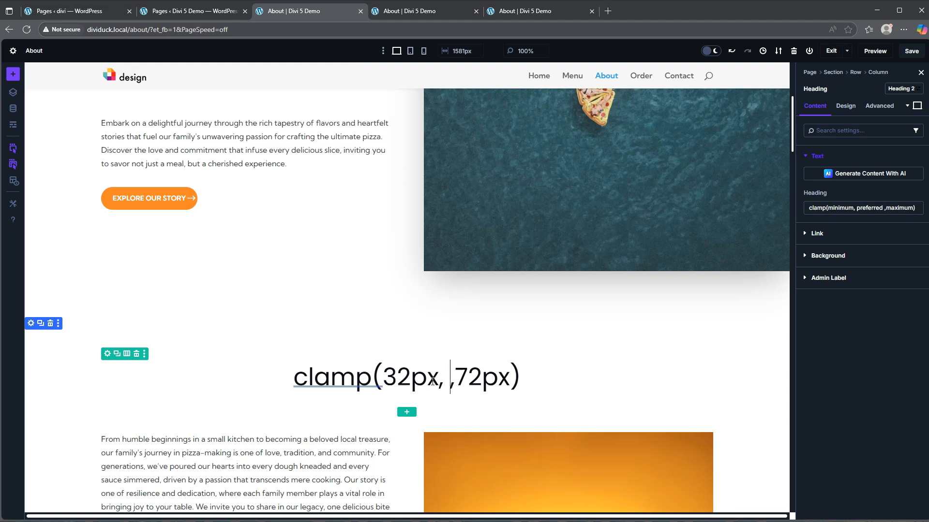
text(5vw)
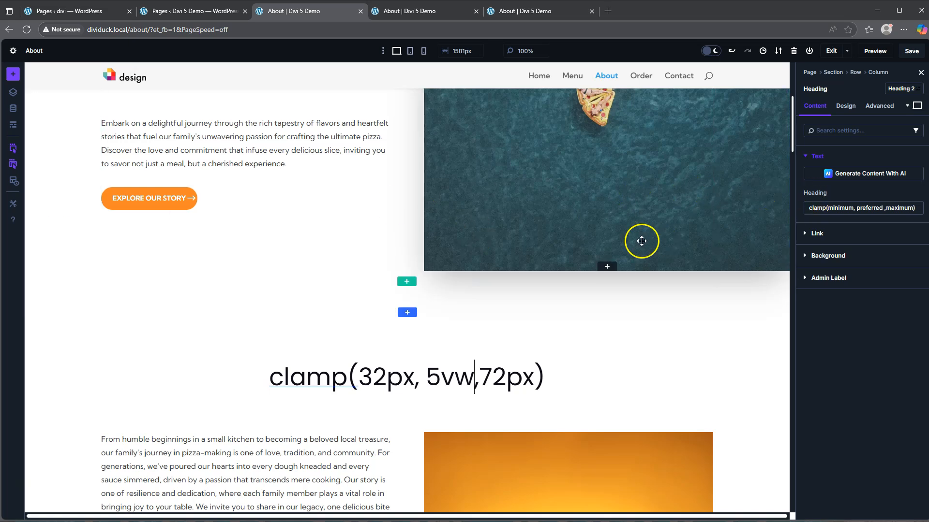
scroll(292, 261, up, 2)
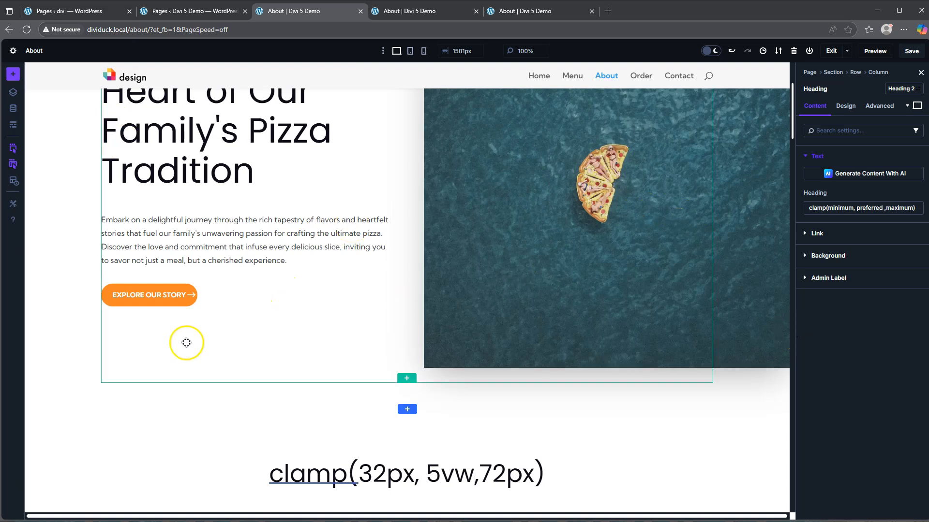
Step: Switch to the live About page preview and compare its layout at viewport widths of about 1331 px and 619 px
scroll(469, 483, up, 1)
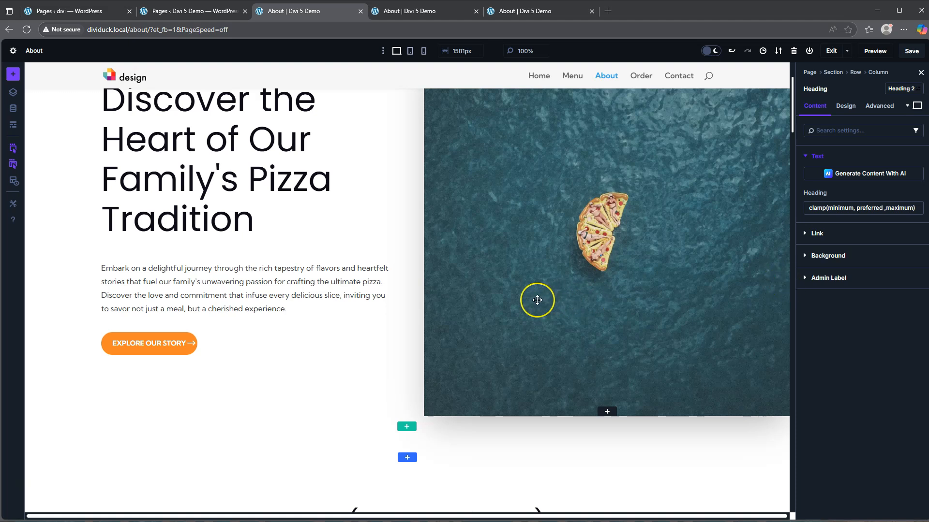
click(90, 287)
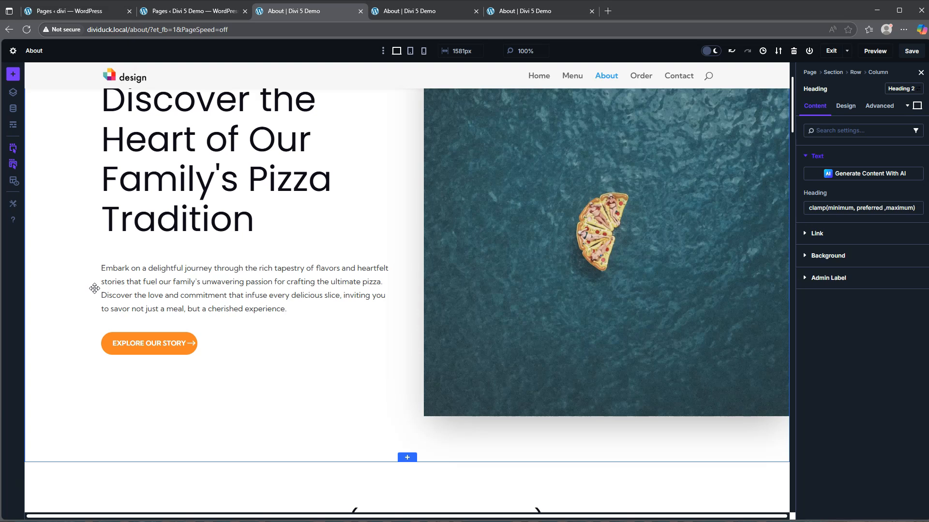
click(520, 11)
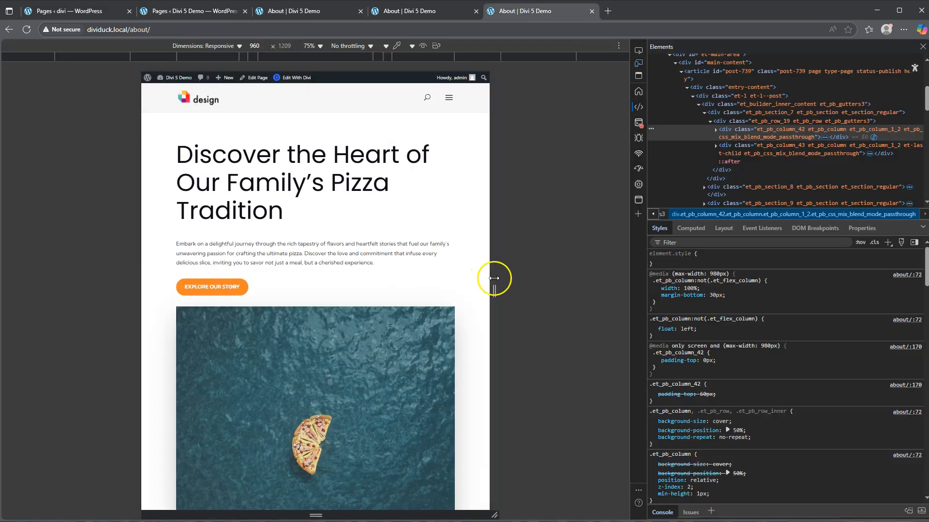
drag(494, 290, 562, 289)
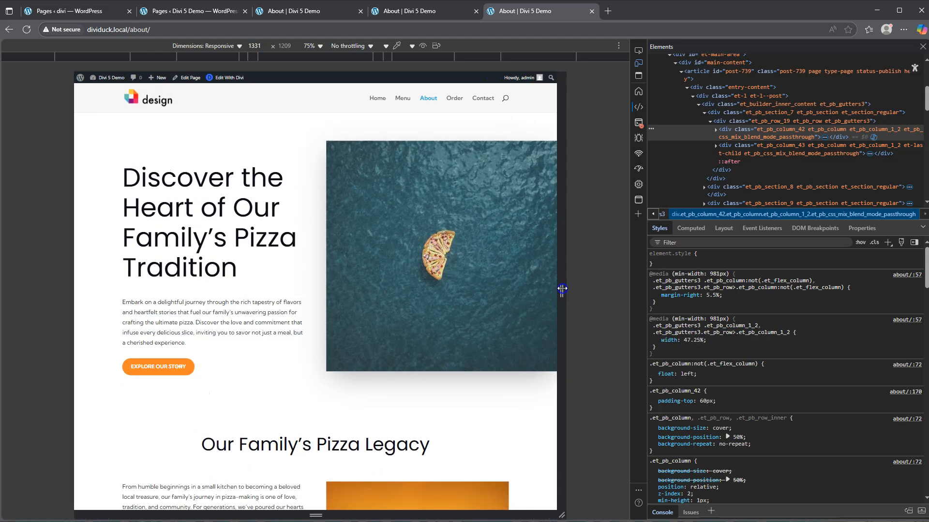
drag(562, 288, 433, 310)
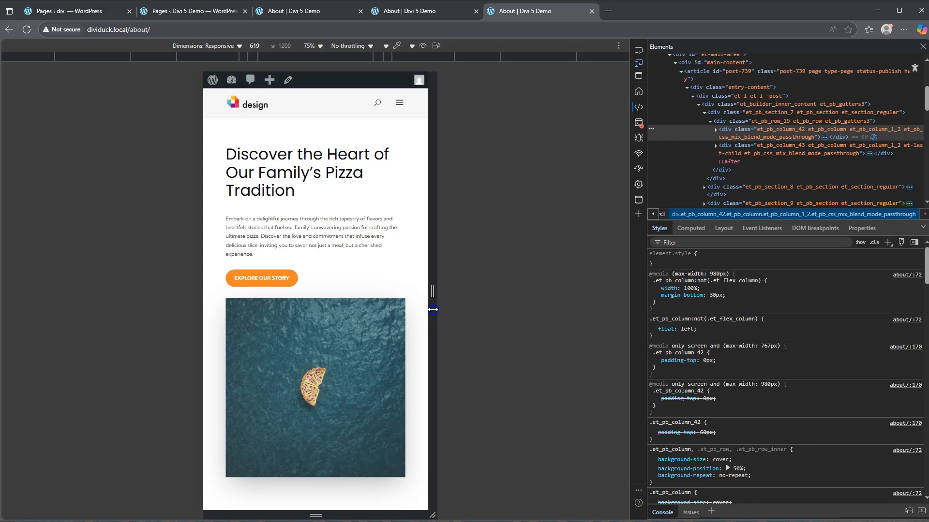
Step: Return to the page builder and highlight the 5vw value in the clamp heading
click(309, 14)
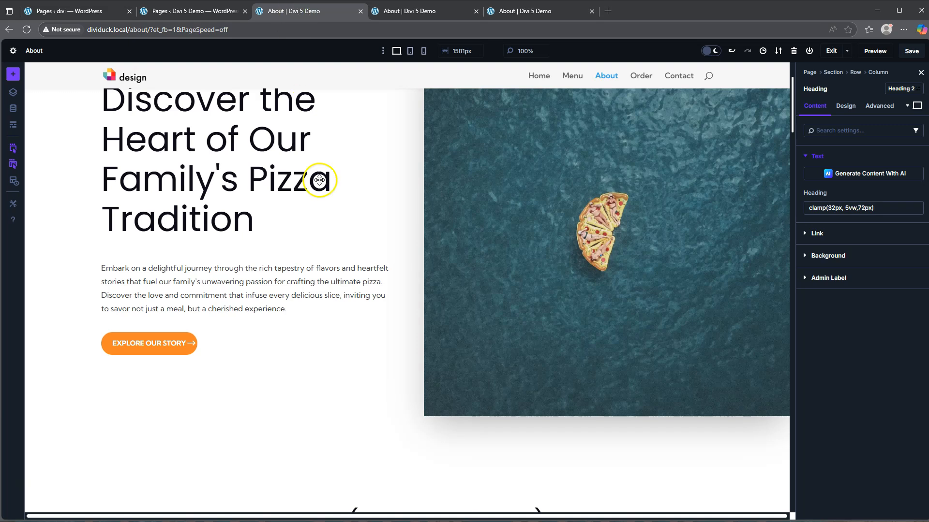
scroll(372, 297, down, 4)
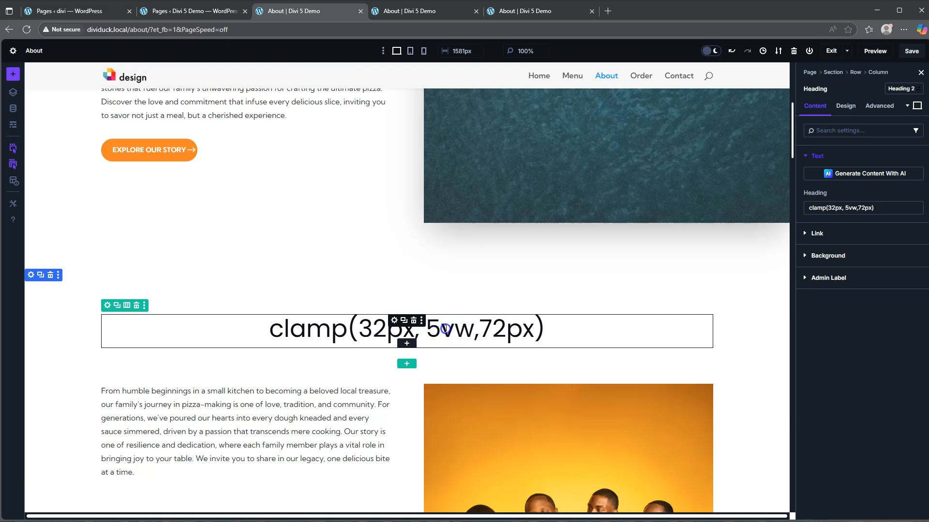
double_click(445, 329)
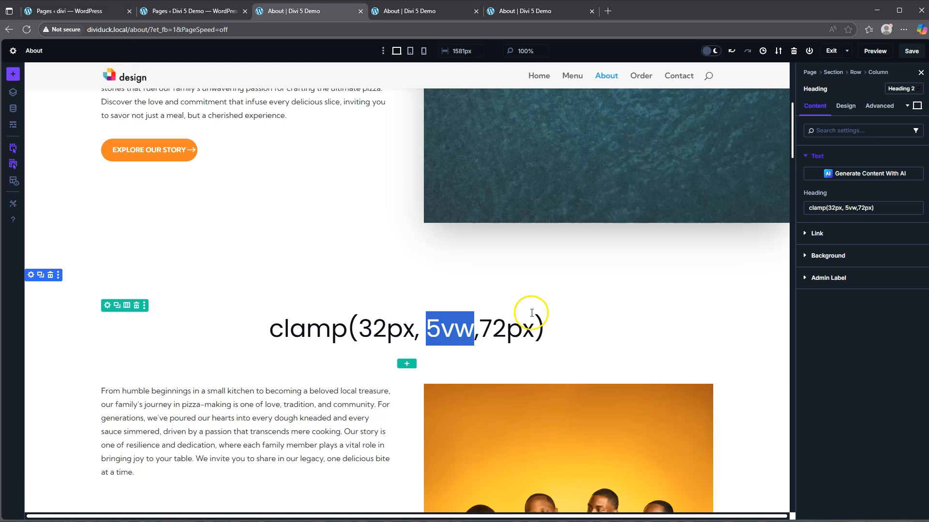
click(574, 333)
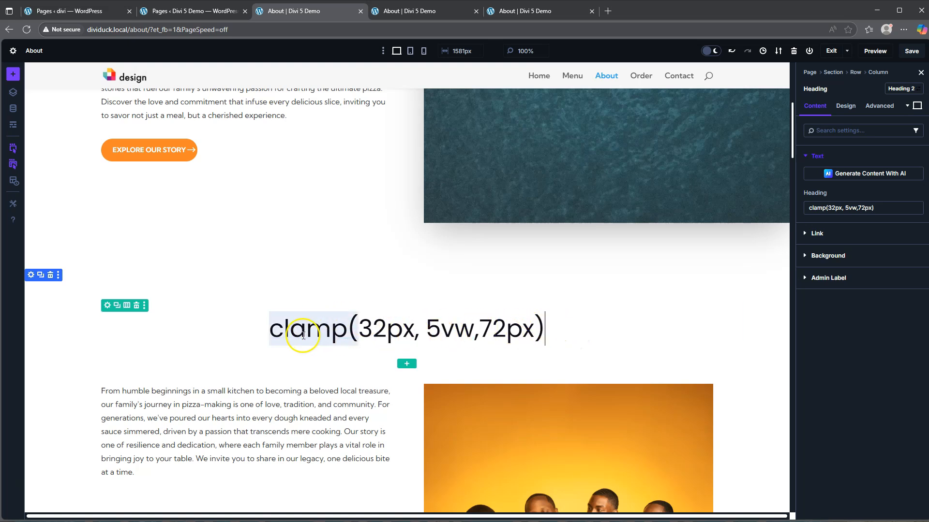
Step: Change the unit of the clamp heading's text size to clamp in its heading text design settings
click(847, 108)
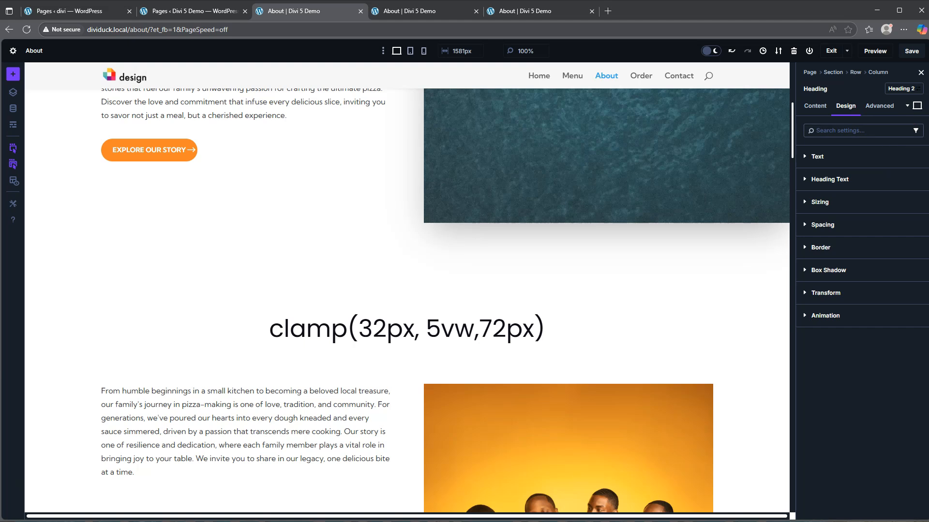
click(829, 180)
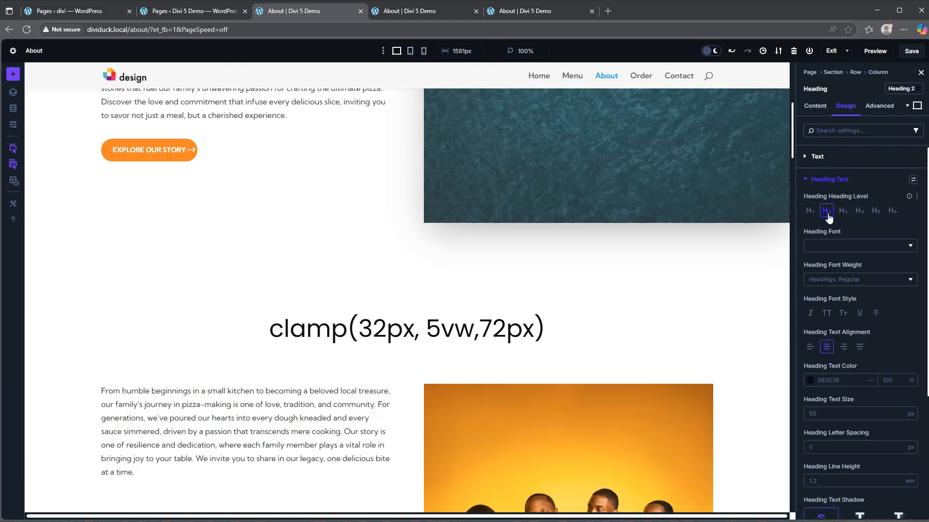
scroll(845, 290, down, 3)
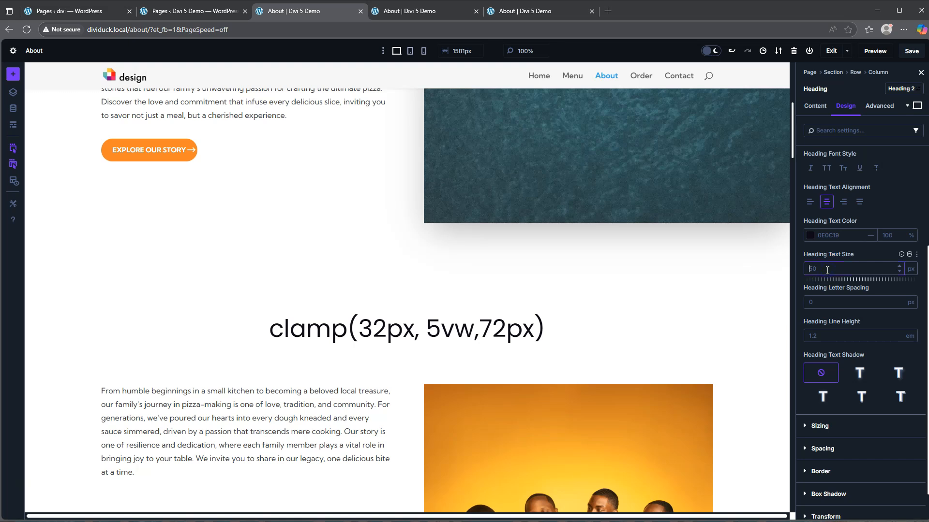
click(911, 269)
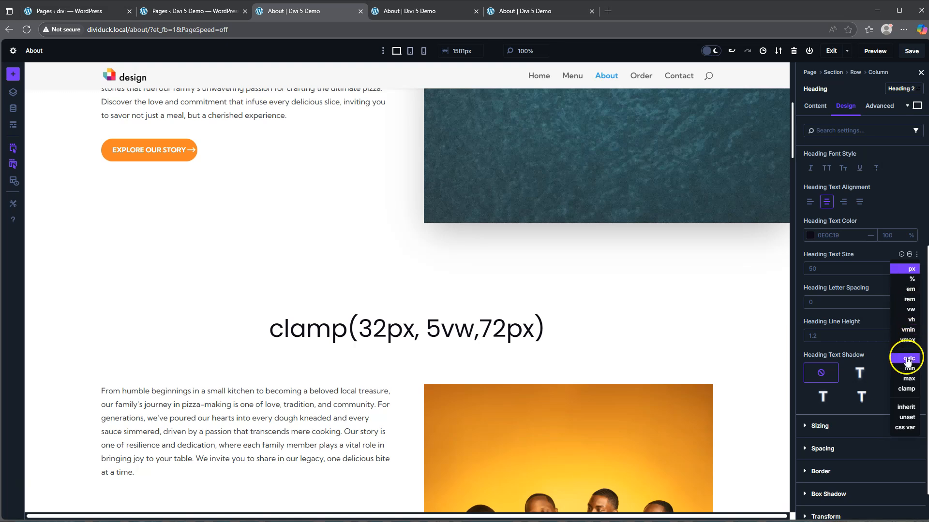
click(907, 390)
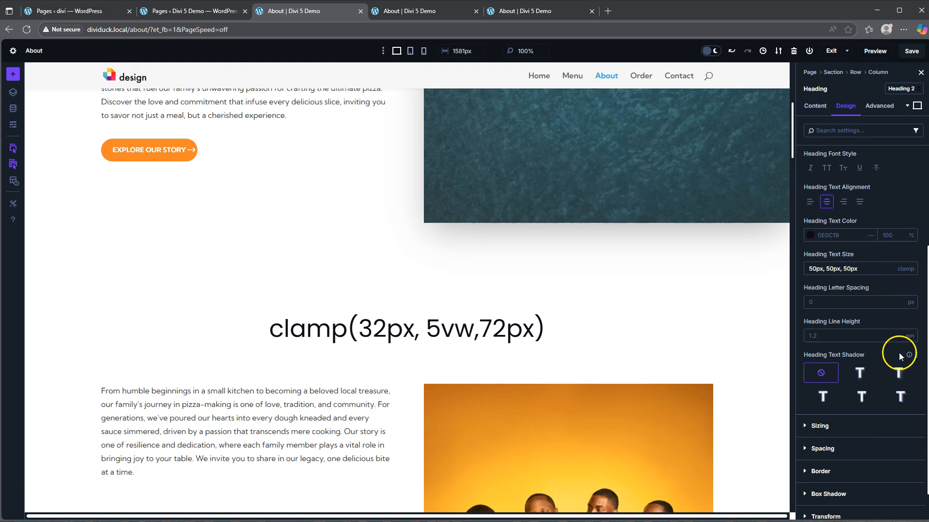
Step: Set the heading text size clamp values to 32px, 5vw, 72px
click(815, 268)
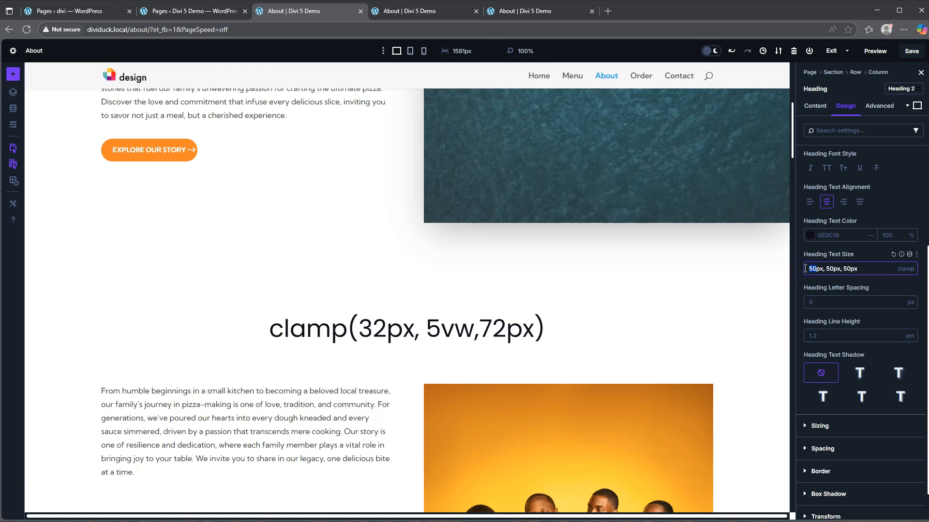
click(855, 269)
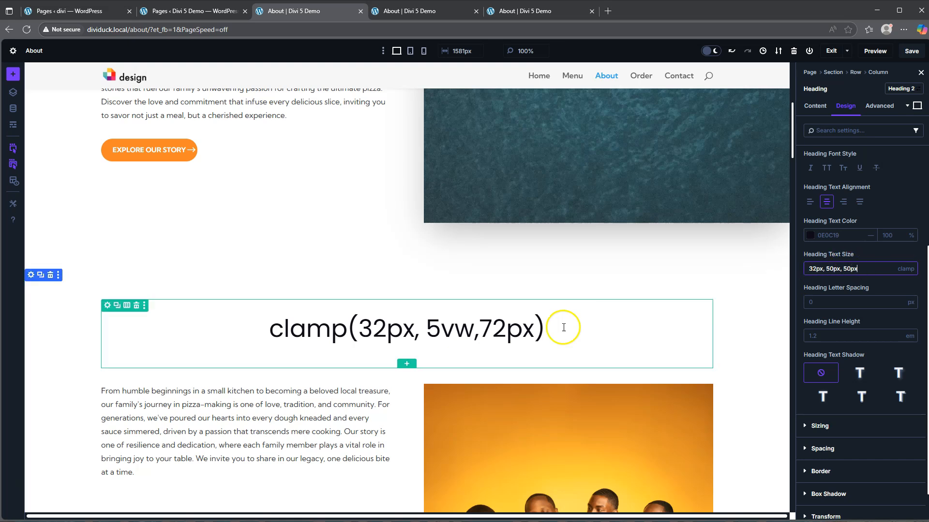
drag(851, 269, 843, 269)
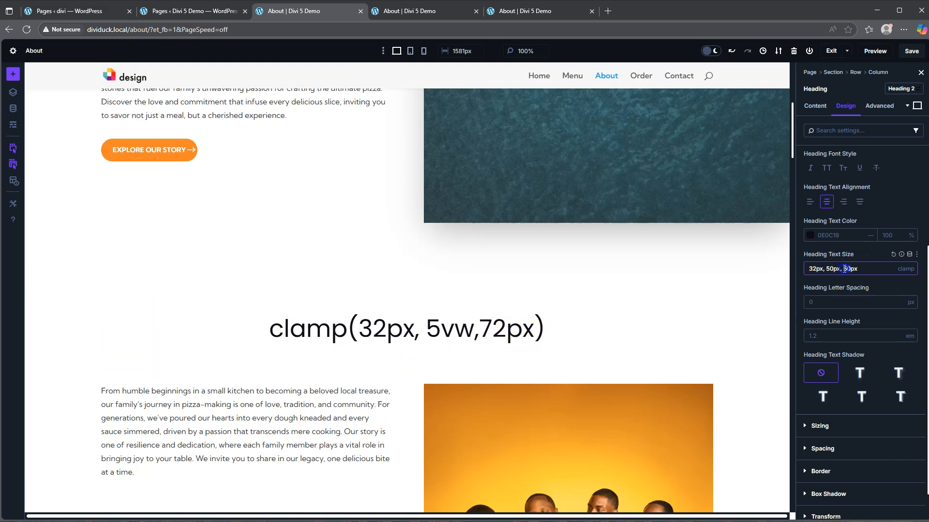
text(72)
drag(841, 269, 830, 269)
key(End)
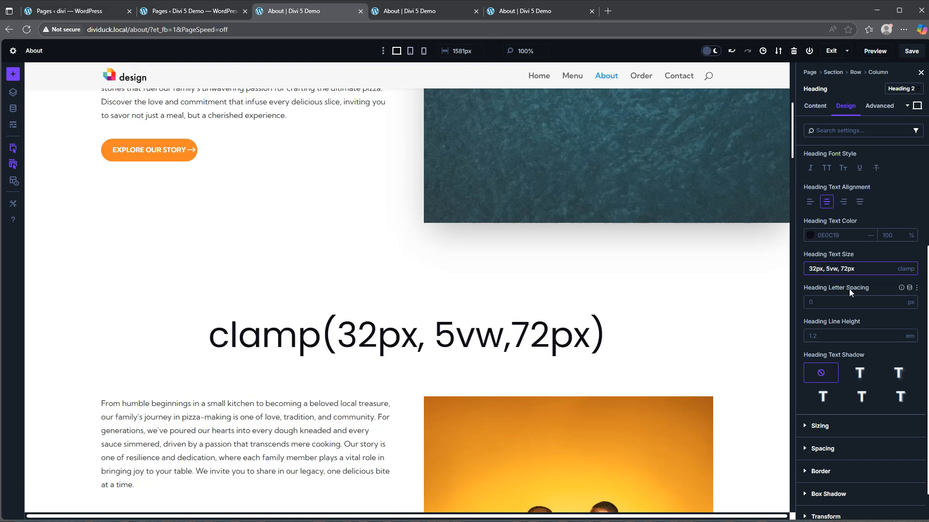
Step: Save the About page, exit the visual builder and bring the clamp heading into view on the live page
scroll(411, 310, up, 5)
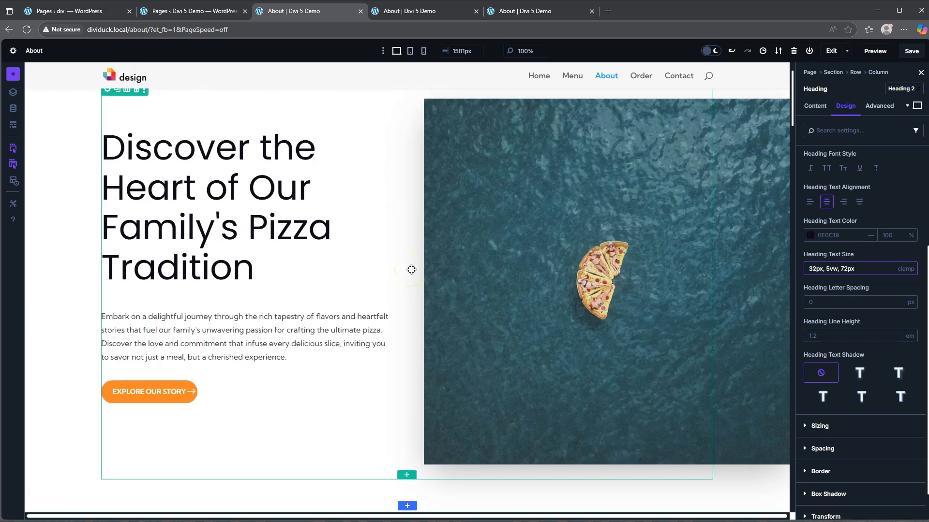
scroll(412, 269, down, 5)
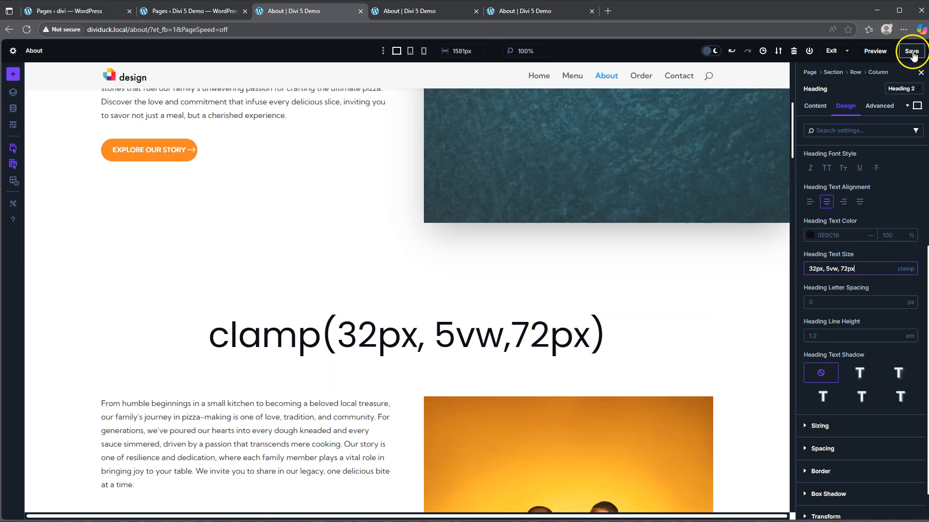
click(831, 51)
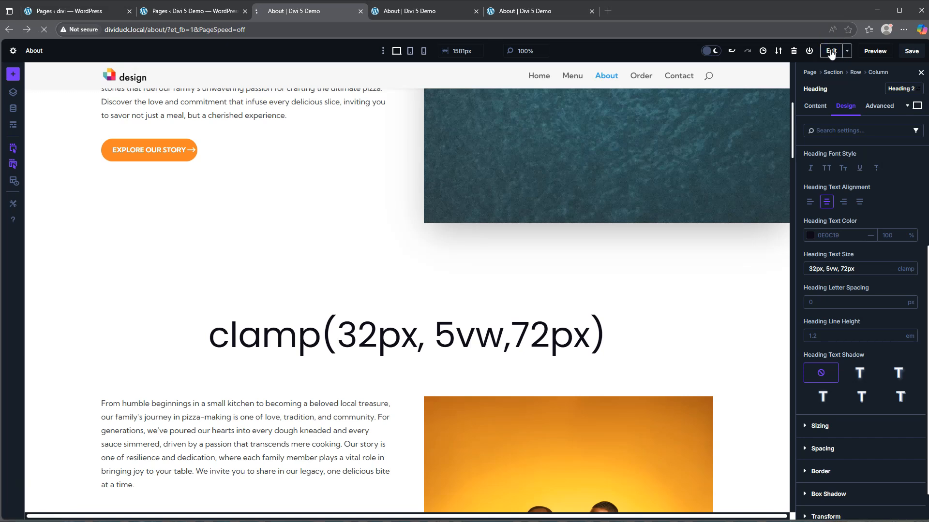
scroll(390, 234, down, 5)
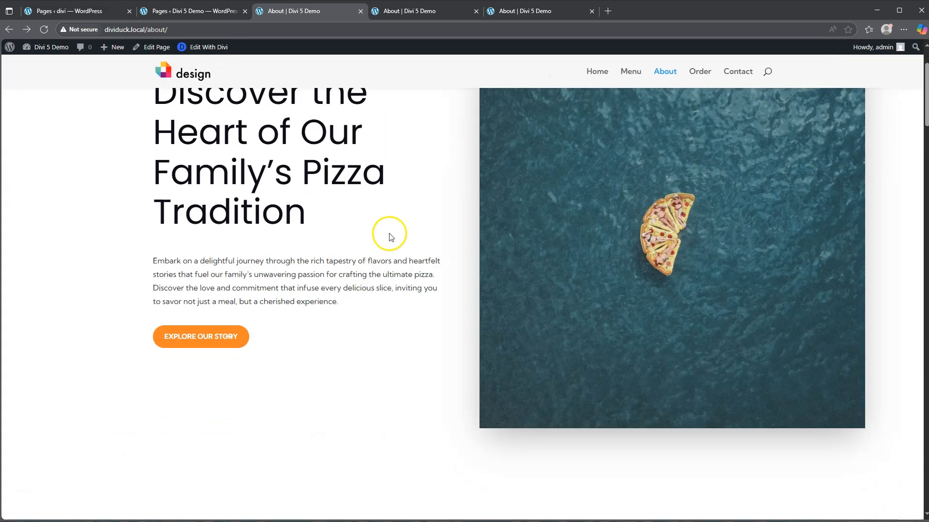
scroll(390, 235, up, 2)
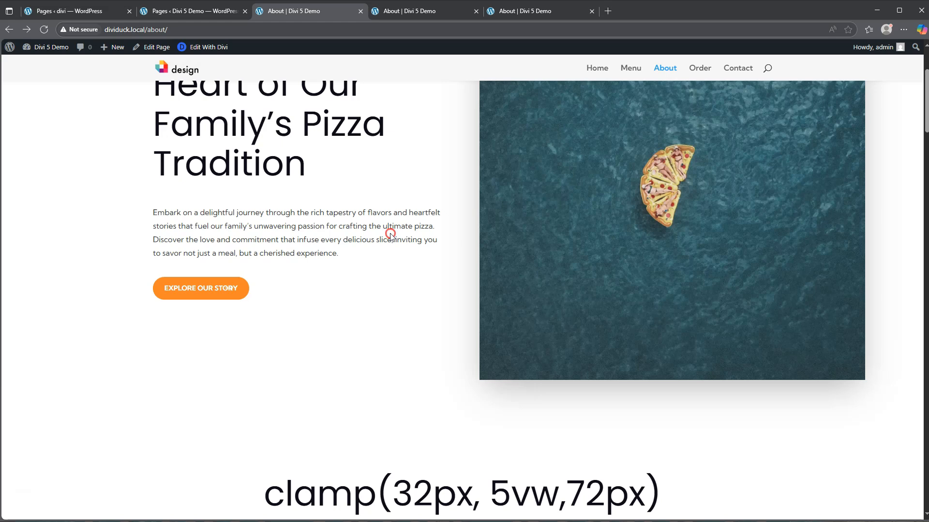
Step: Inspect the live page in developer tools, test the clamp heading at widths of about 1624, 1000 and 1651 px, and close the tools
right_click(390, 235)
click(431, 439)
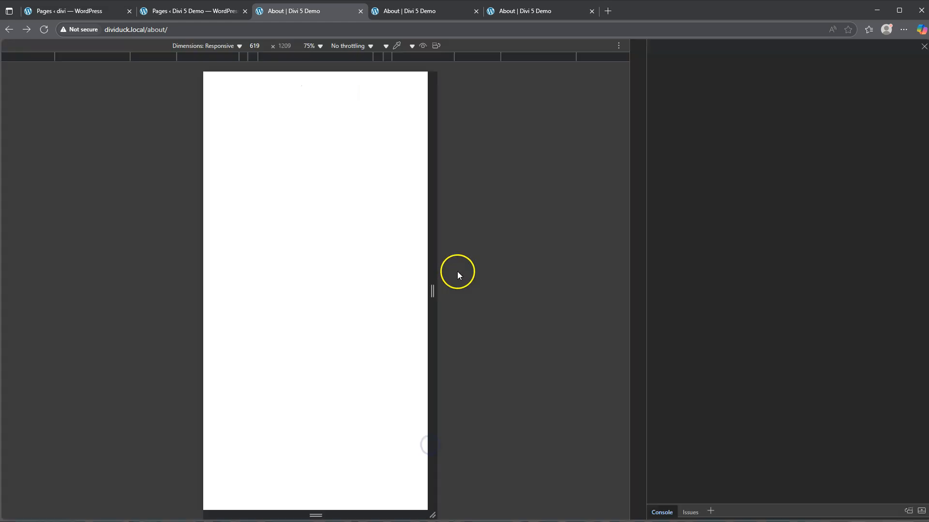
drag(433, 291, 616, 288)
scroll(504, 305, up, 1)
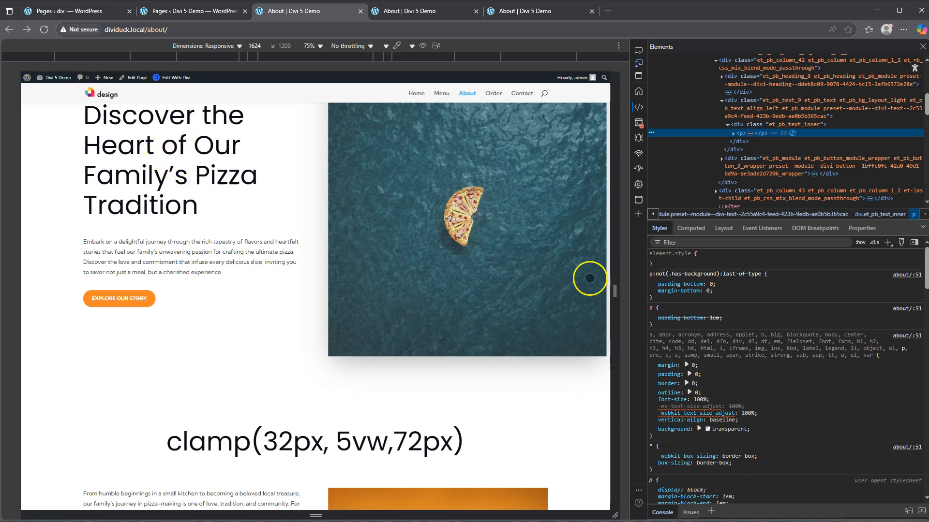
drag(613, 289, 501, 293)
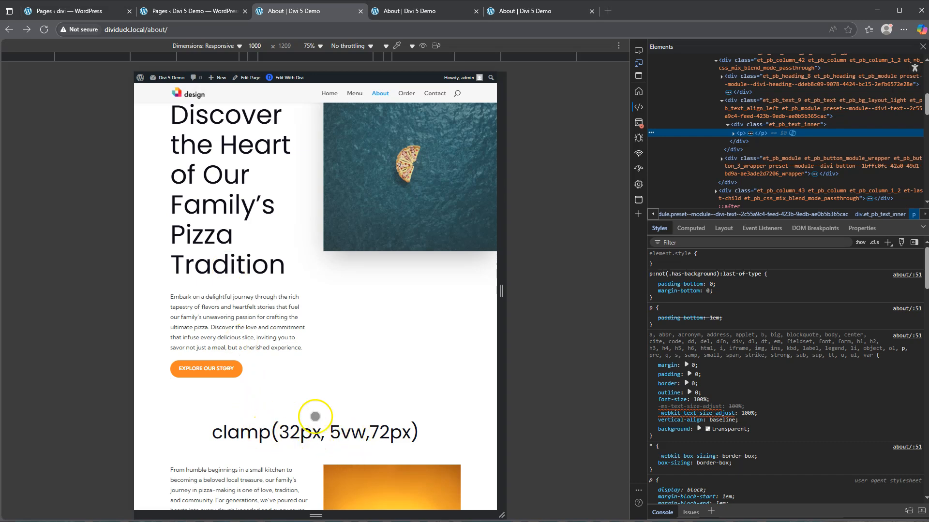
drag(502, 286, 620, 274)
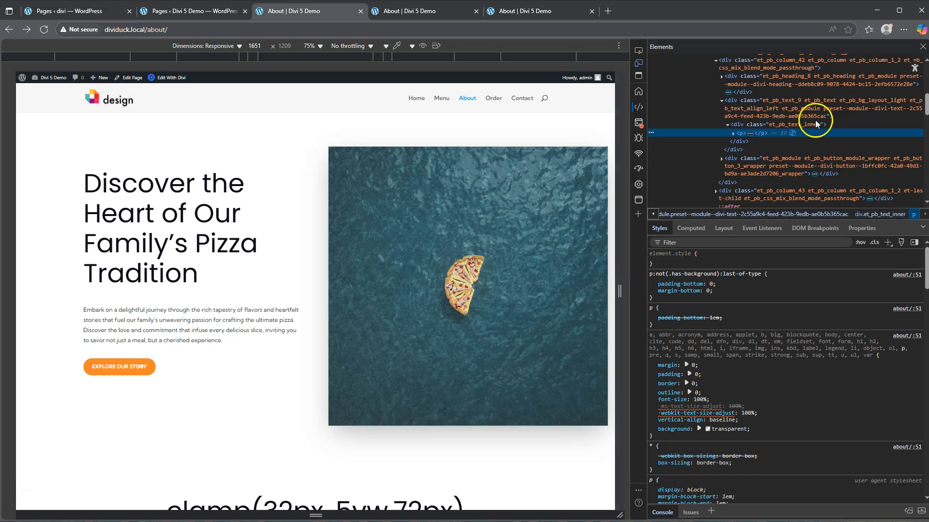
click(923, 48)
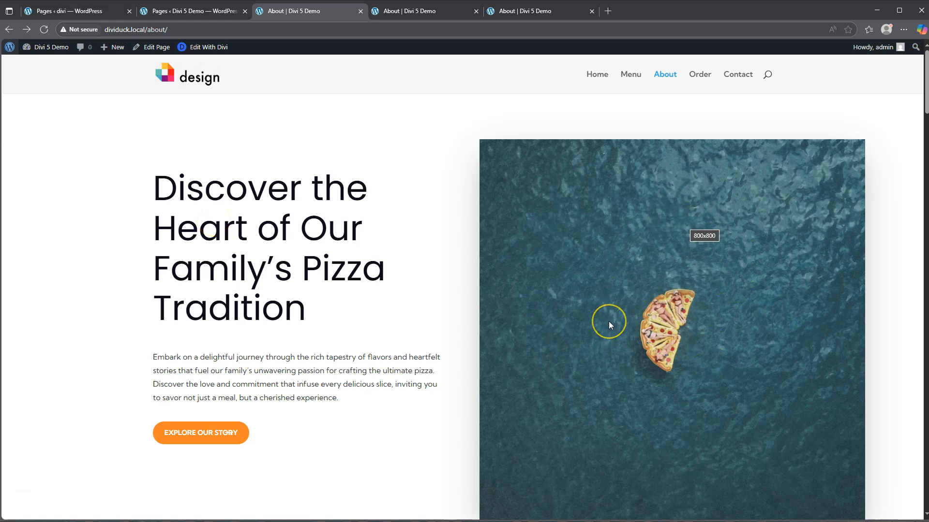
Step: Reopen the About page in the visual builder and change the pizza image's width unit to clamp
click(203, 47)
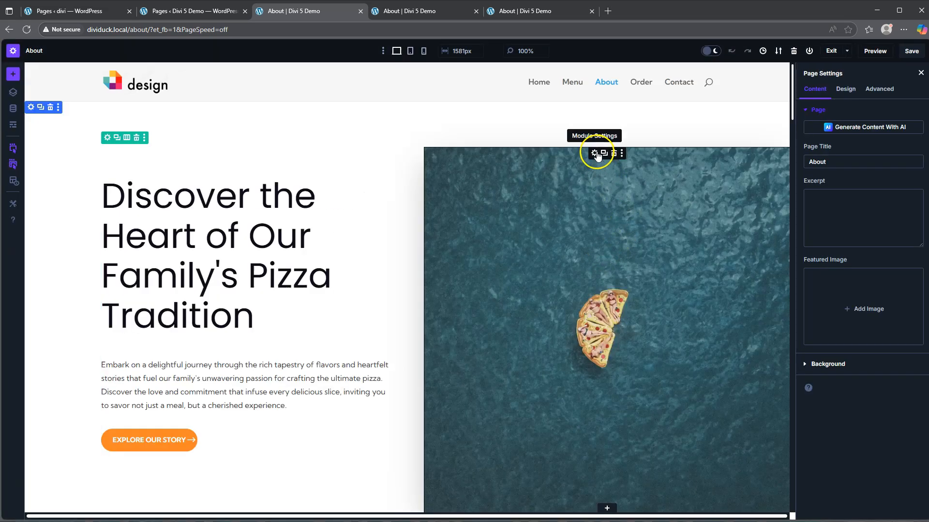
click(597, 154)
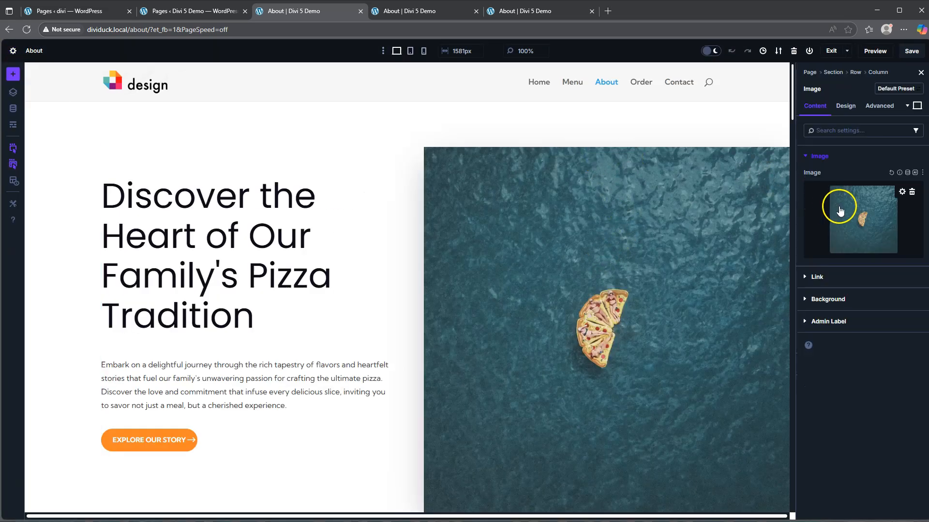
click(846, 106)
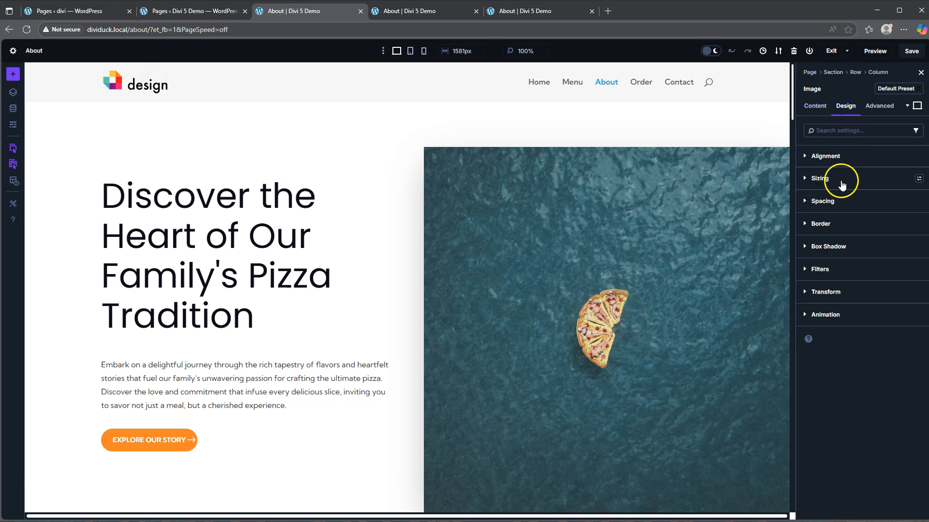
click(822, 180)
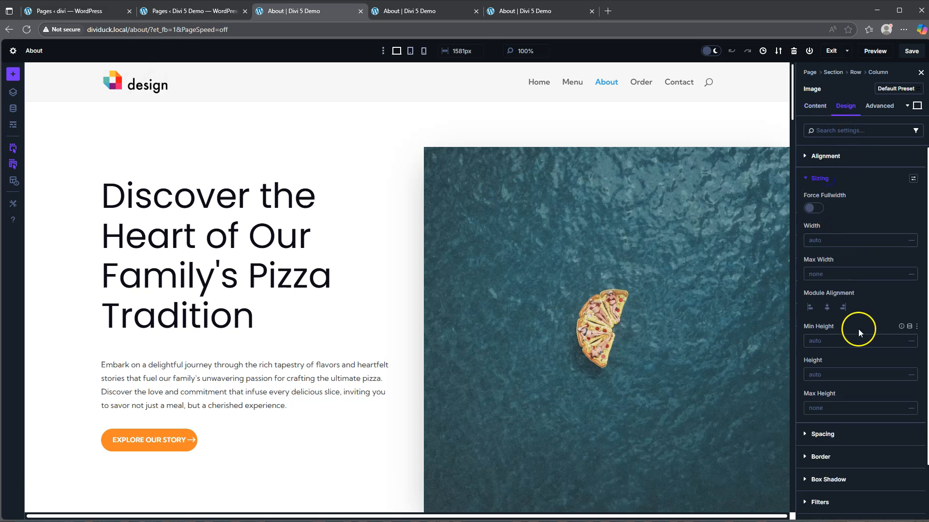
scroll(859, 332, down, 1)
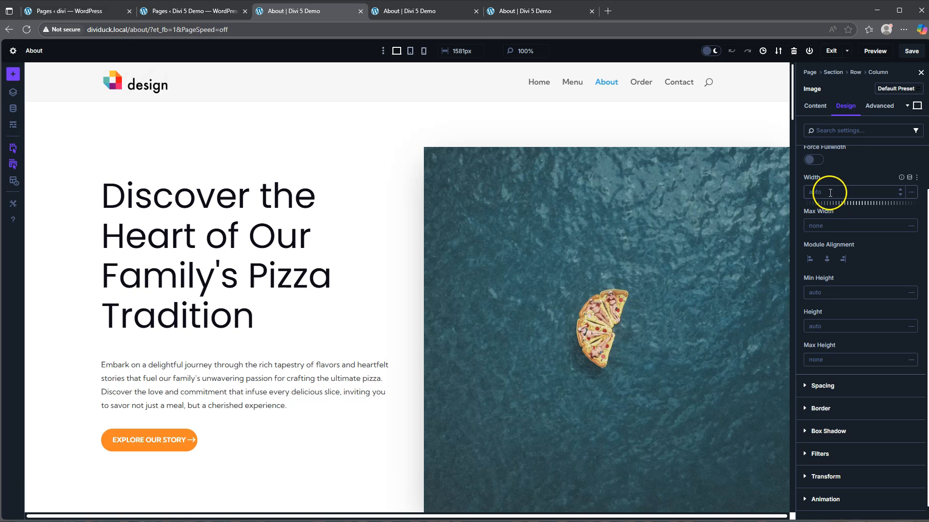
click(911, 192)
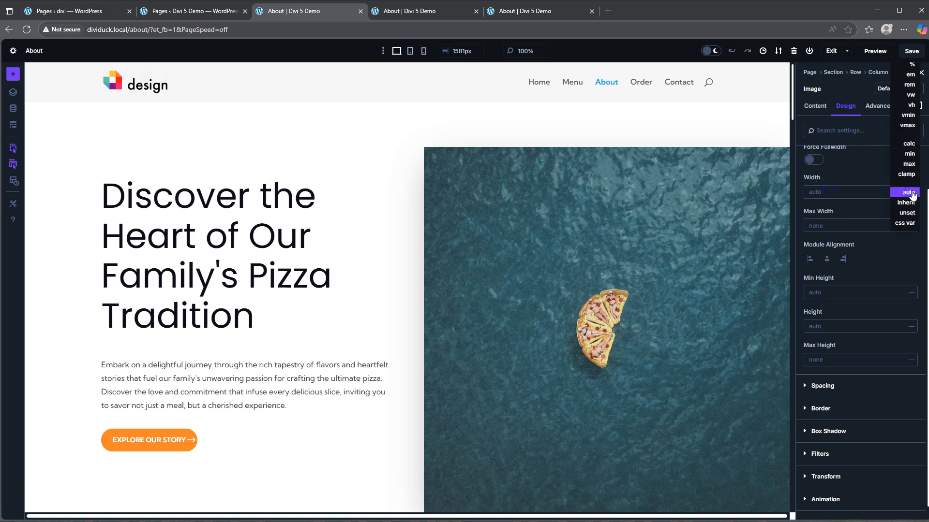
click(908, 175)
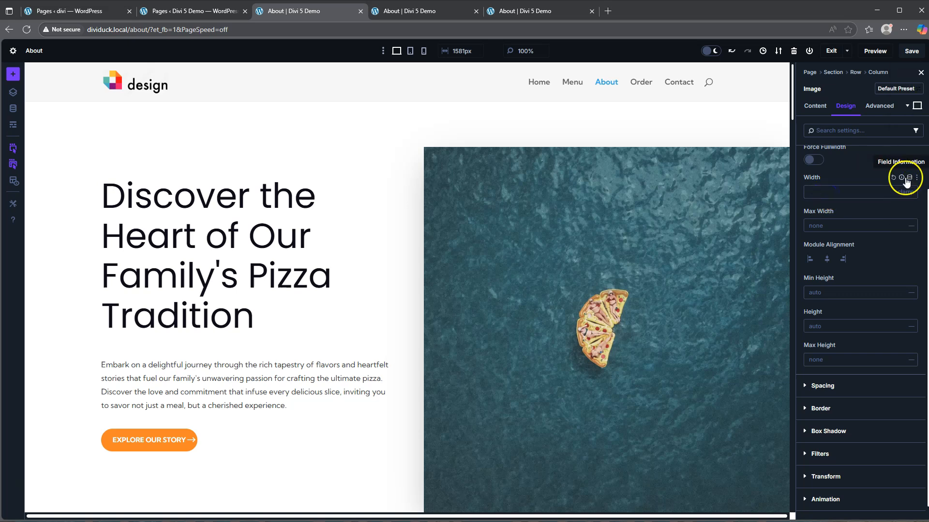
Step: Look over the About page's headings and icon sections, and return to the hero section
click(812, 193)
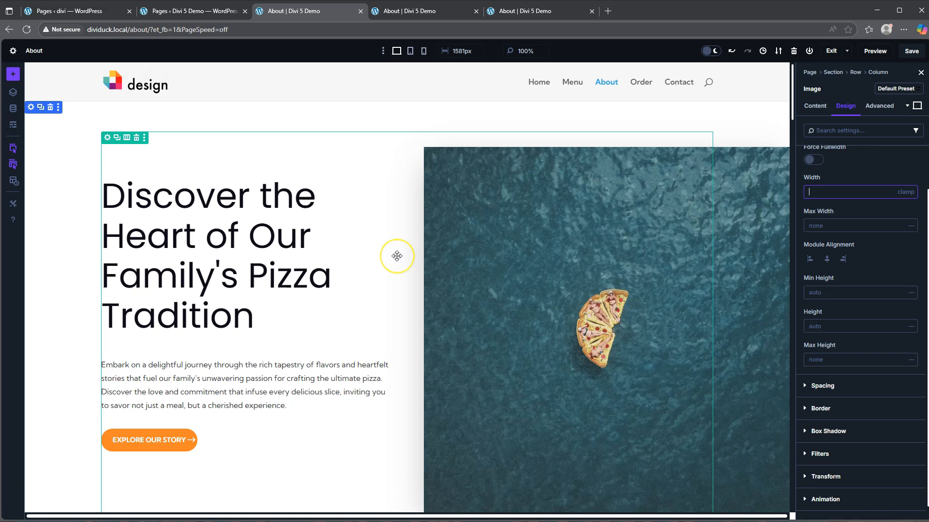
scroll(397, 256, down, 6)
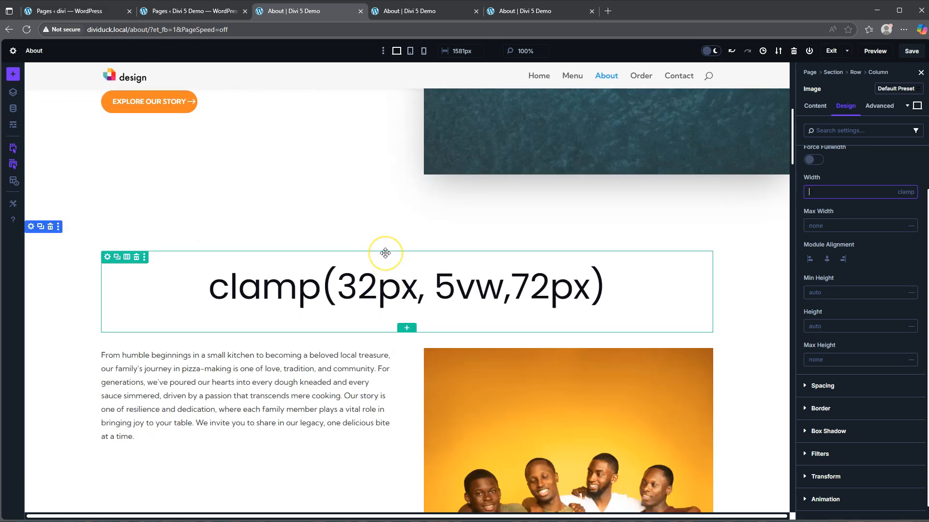
scroll(385, 253, down, 10)
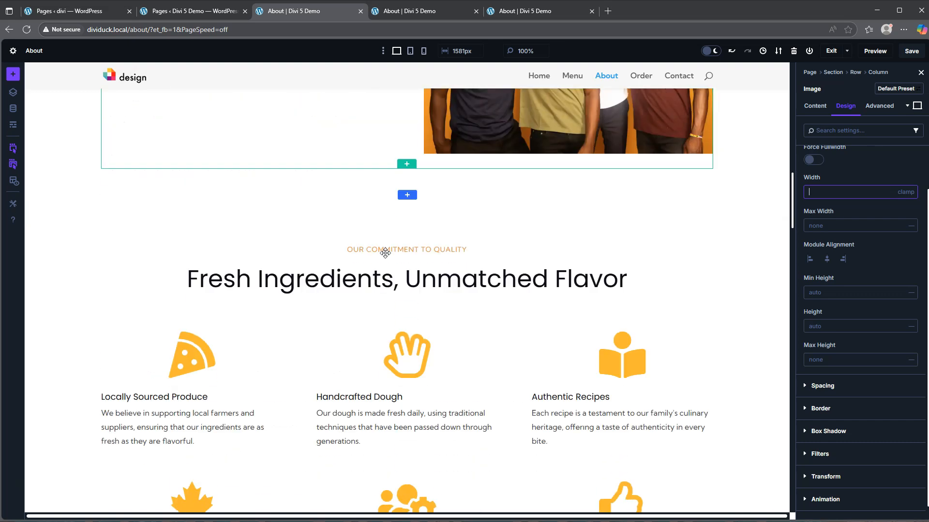
scroll(385, 252, down, 3)
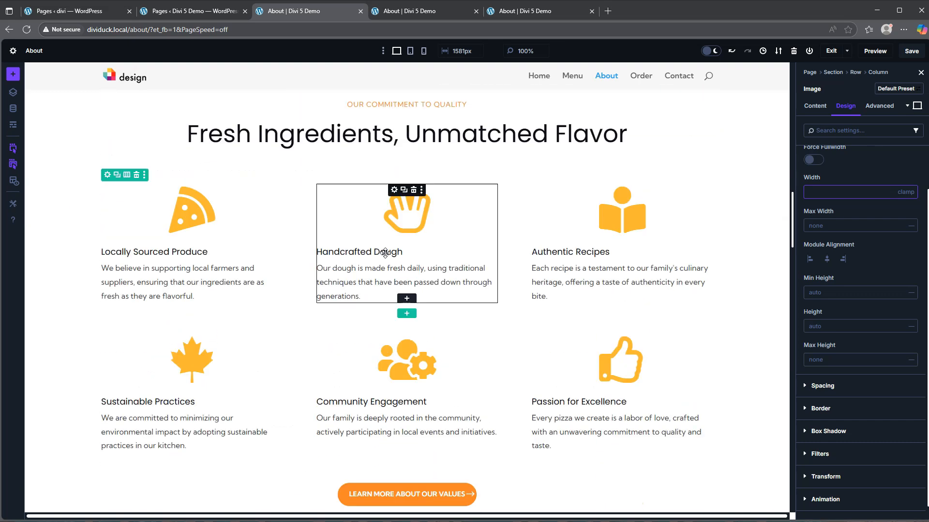
scroll(385, 253, down, 7)
scroll(385, 253, up, 5)
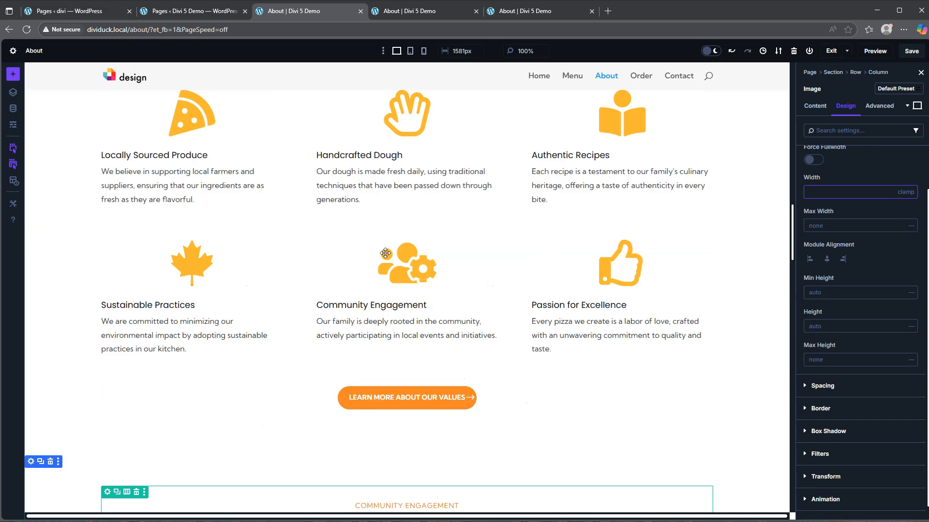
scroll(385, 253, up, 15)
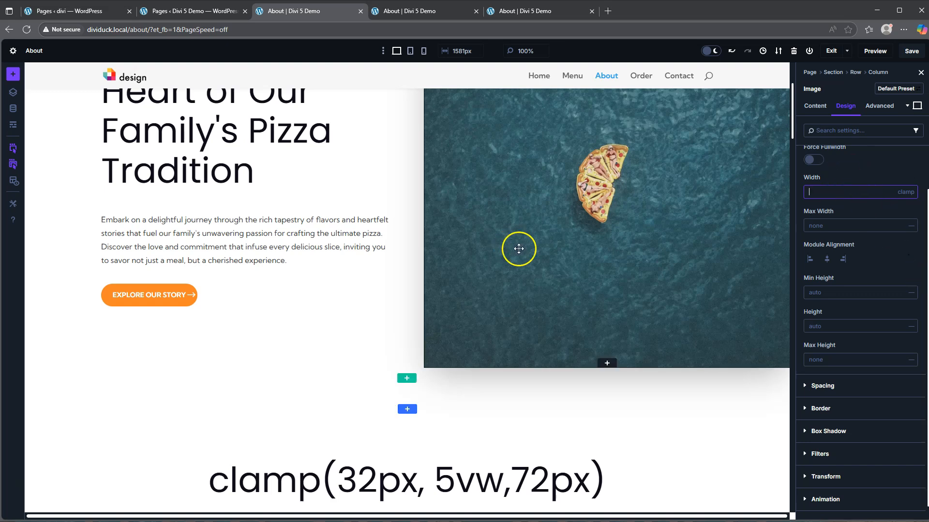
scroll(257, 311, up, 2)
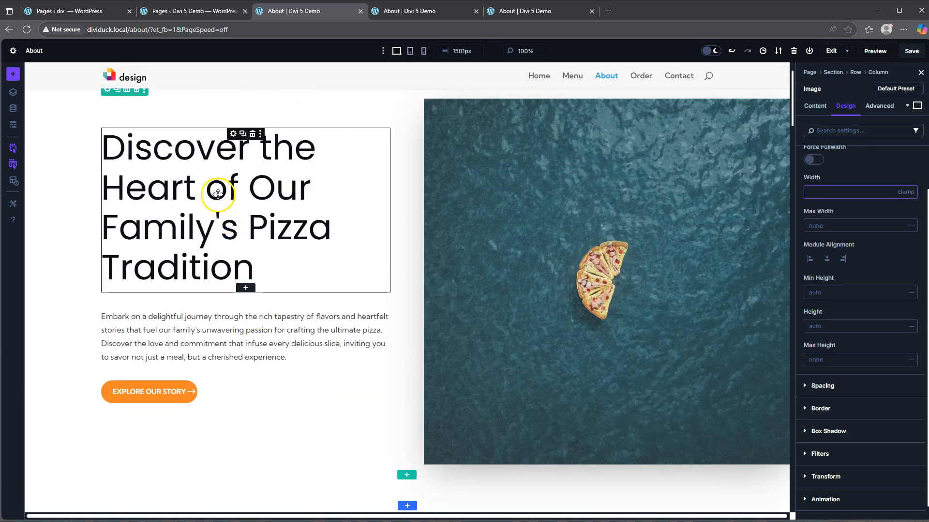
Step: Open the hero heading's heading text settings and change its text size unit to clamp
click(233, 133)
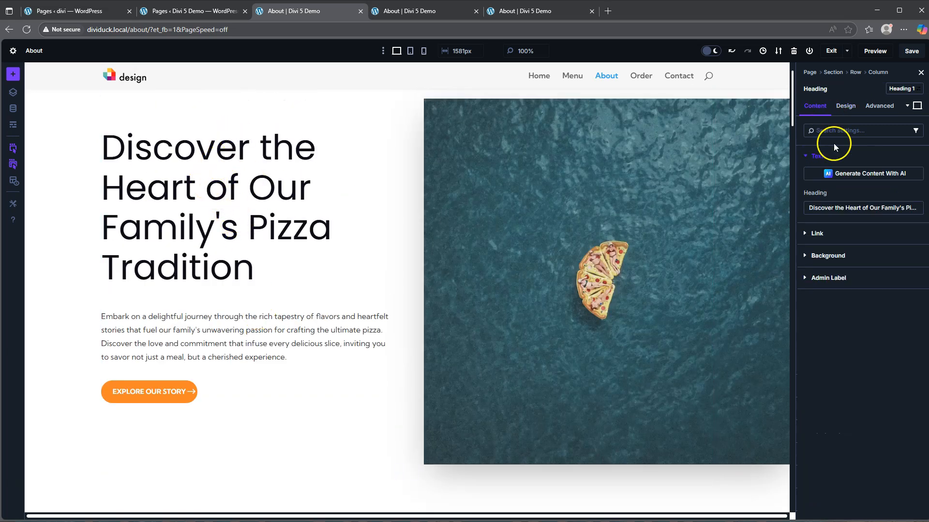
click(846, 106)
click(828, 180)
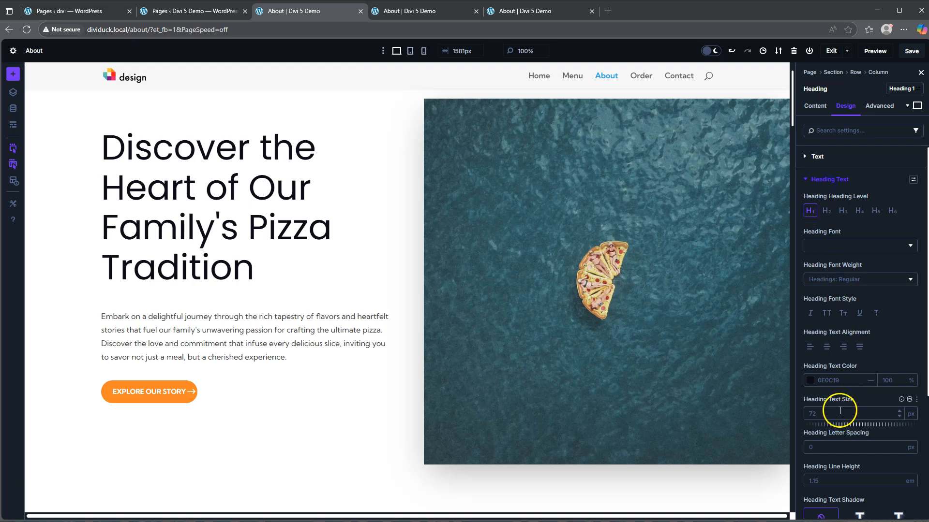
click(815, 414)
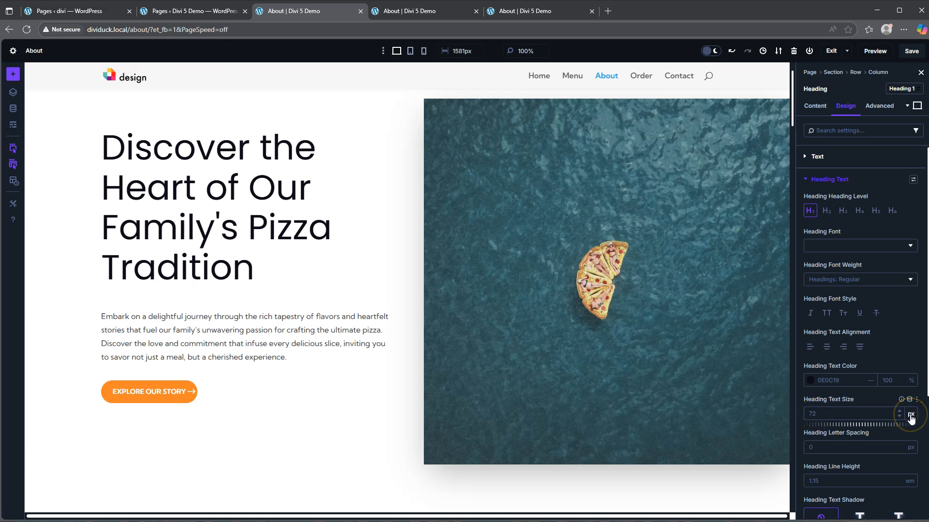
click(911, 416)
click(907, 466)
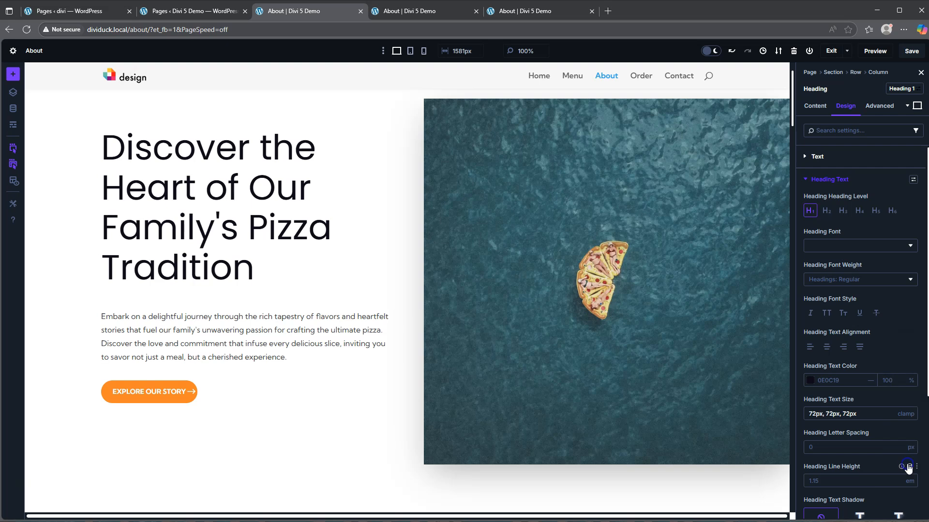
Step: Set the hero heading's text size clamp values to 32px, 7vw, 72px
drag(812, 414, 801, 415)
text(3)
drag(837, 414, 833, 414)
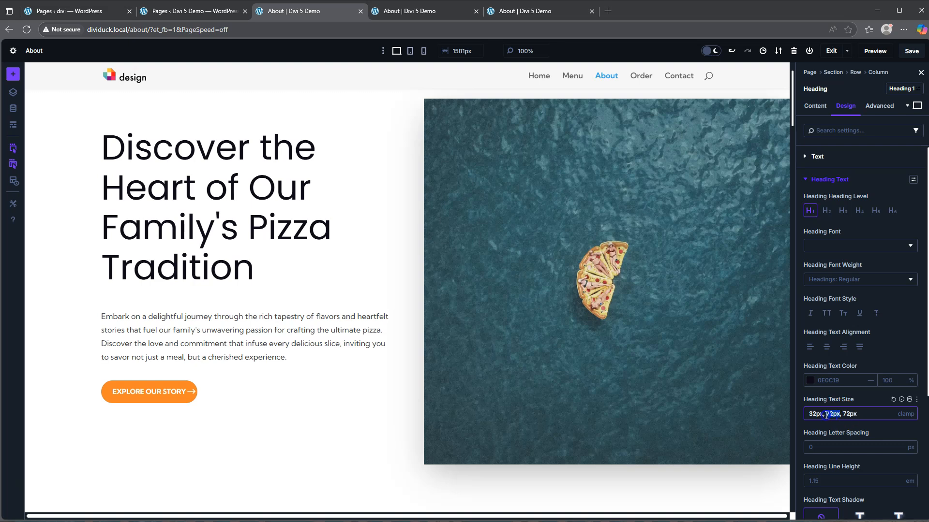
text(vw)
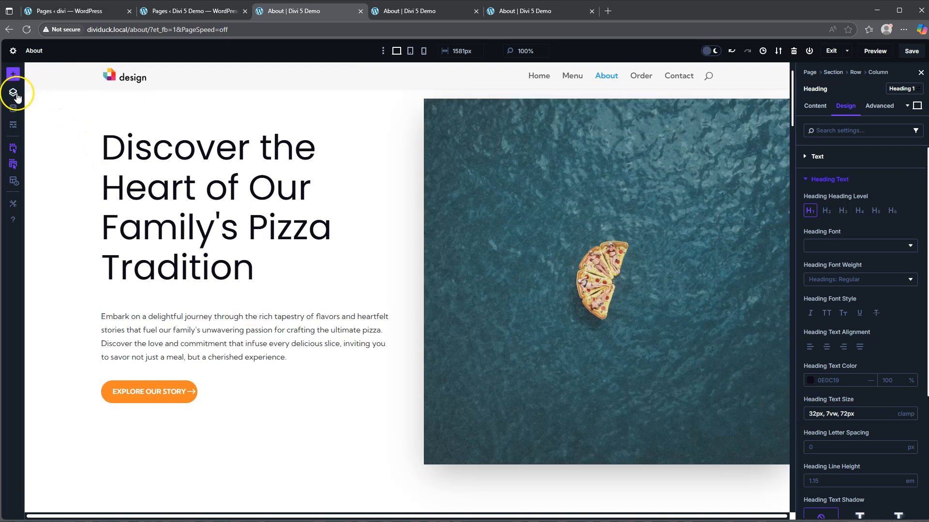
Step: Open the global variables and rename the Heading Padding number variable as Heading 1 Text
click(14, 108)
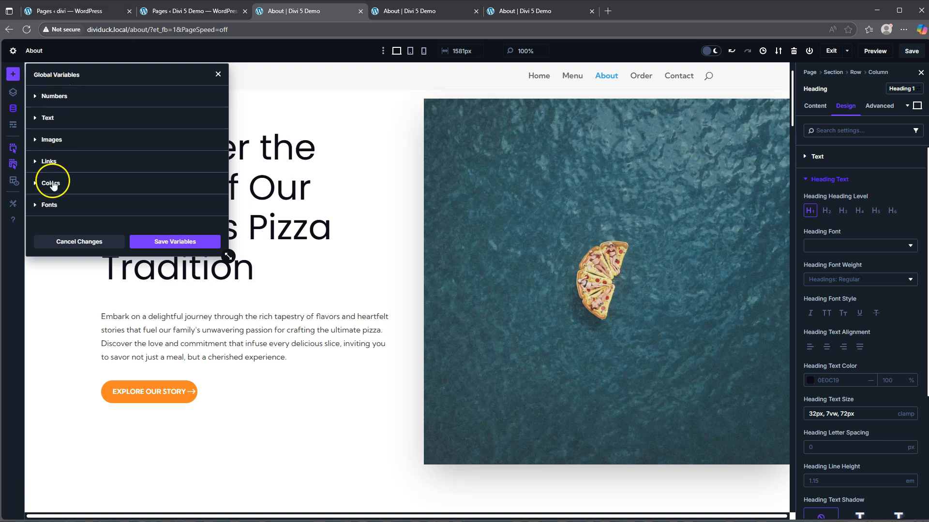
click(49, 204)
scroll(104, 202, down, 2)
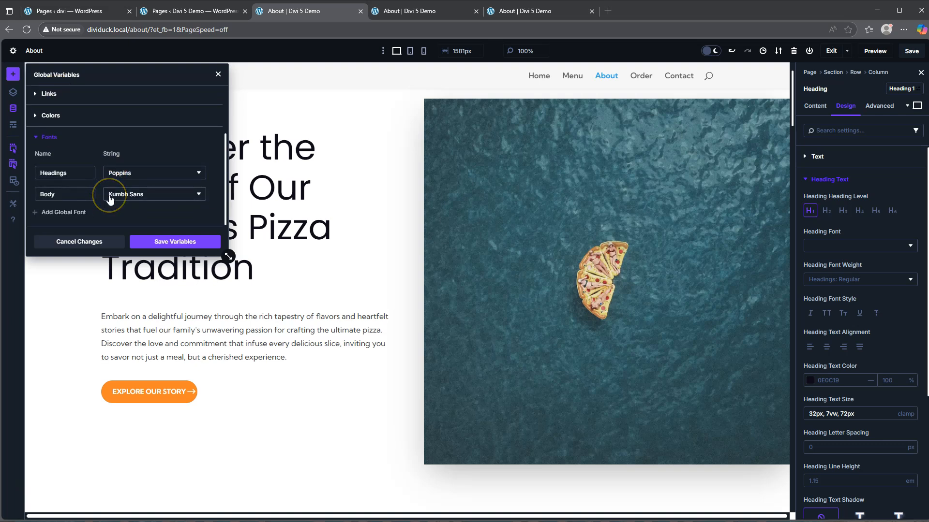
scroll(109, 197, up, 2)
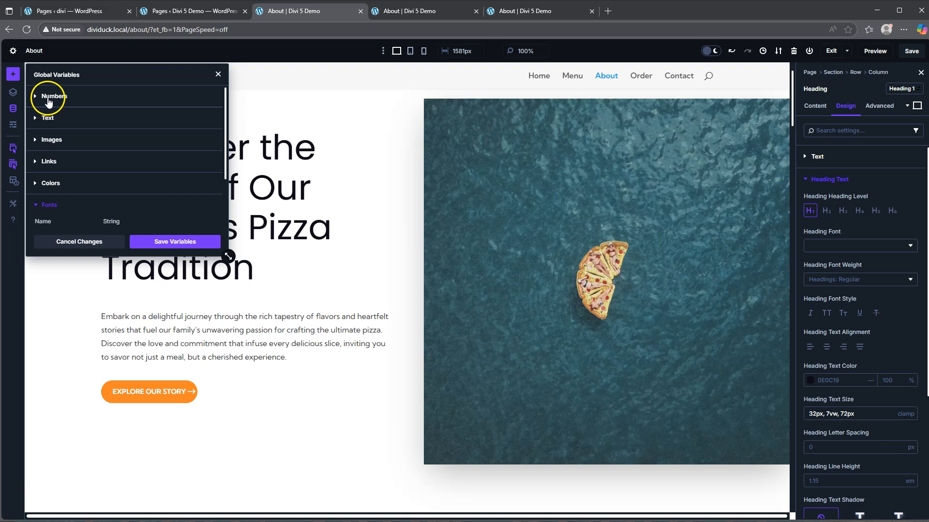
click(48, 99)
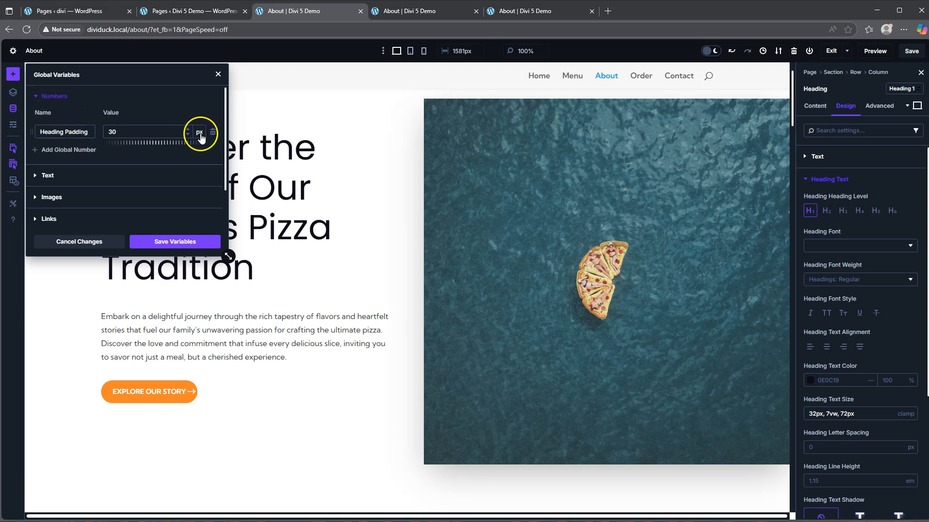
click(200, 136)
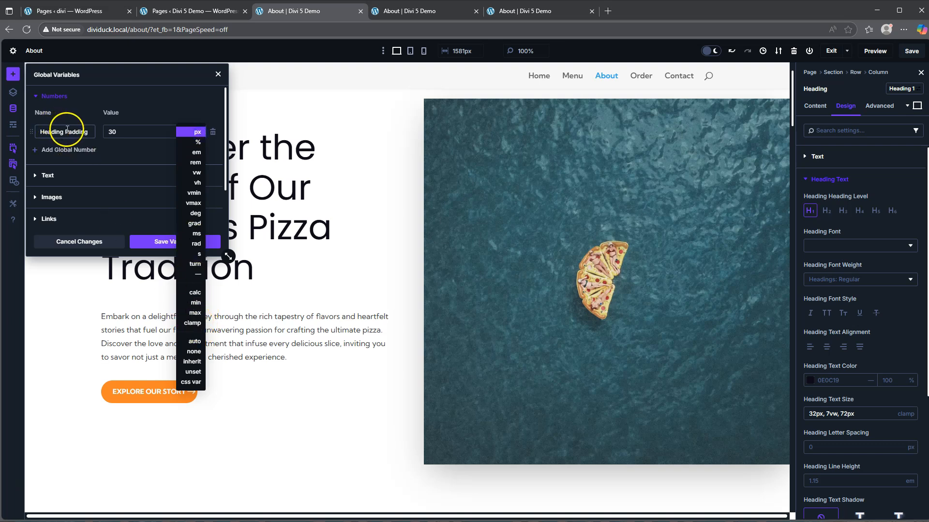
double_click(92, 131)
text(1)
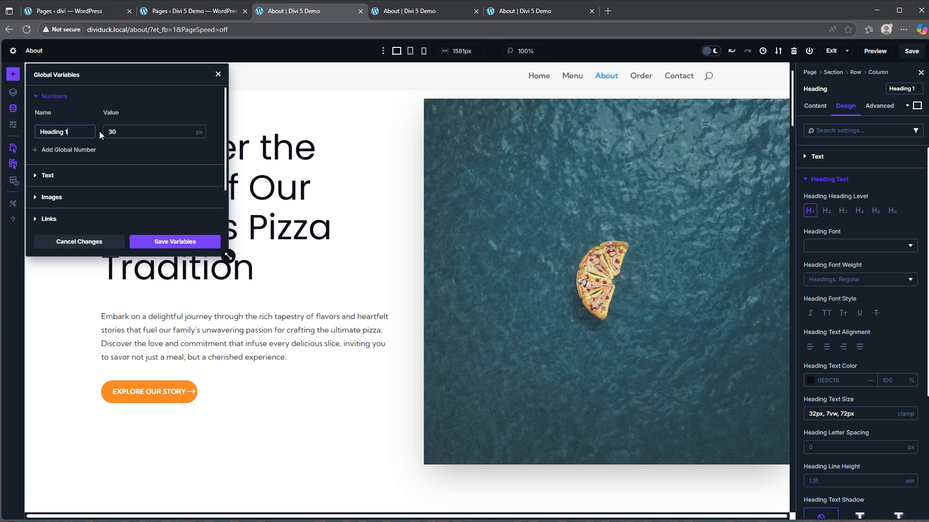
text( Text)
Step: Change the Heading 1 Text variable's unit to clamp and set its values to 32px, 7vw, 72px
click(197, 132)
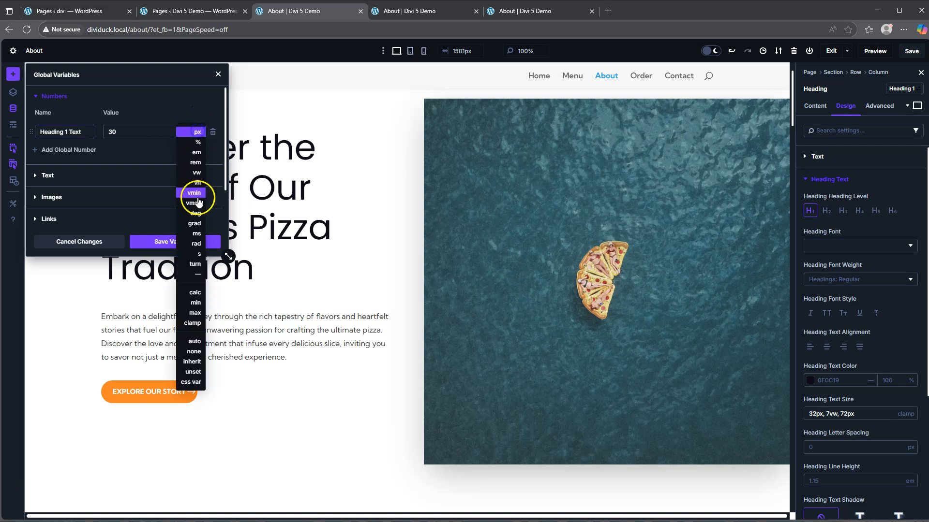
click(192, 322)
click(117, 130)
key(BackSpace)
text(2px, 30px, 30px)
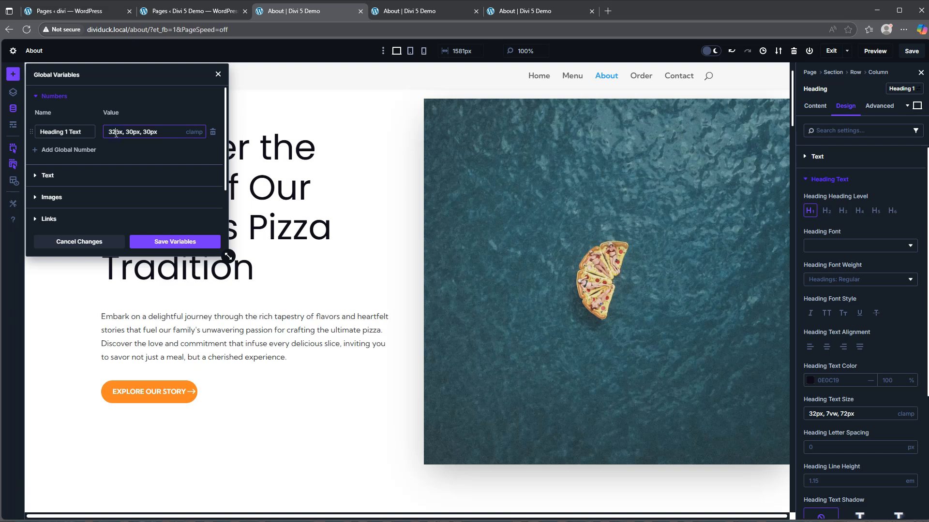
click(132, 133)
drag(131, 133, 128, 134)
text(7vw)
click(141, 127)
key(BackSpace)
key(BackSpace)
text(72)
Step: Save the global variables, apply the changes across the site and close the variable manager
click(179, 228)
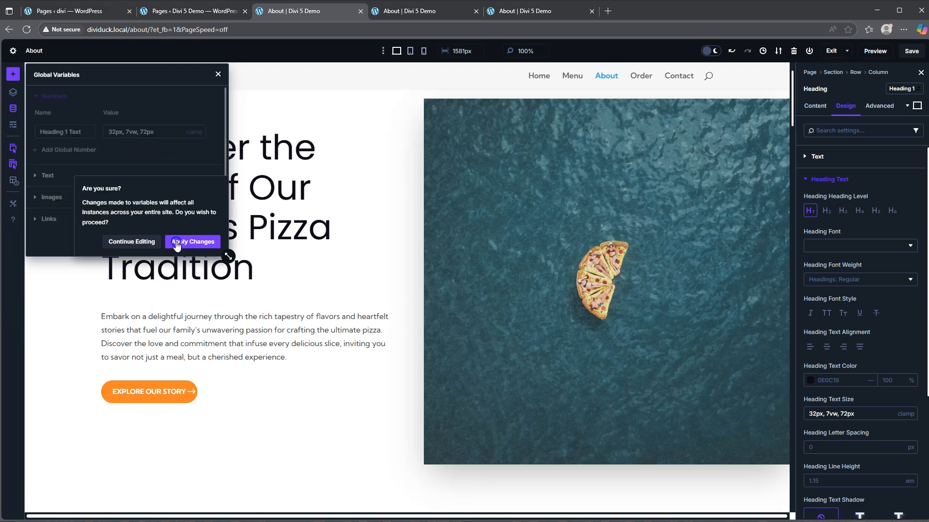
click(179, 245)
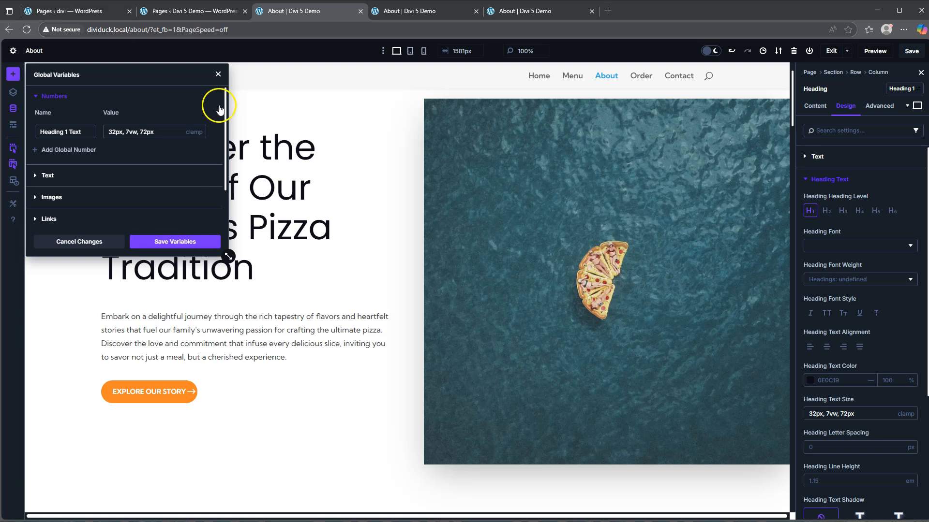
click(218, 74)
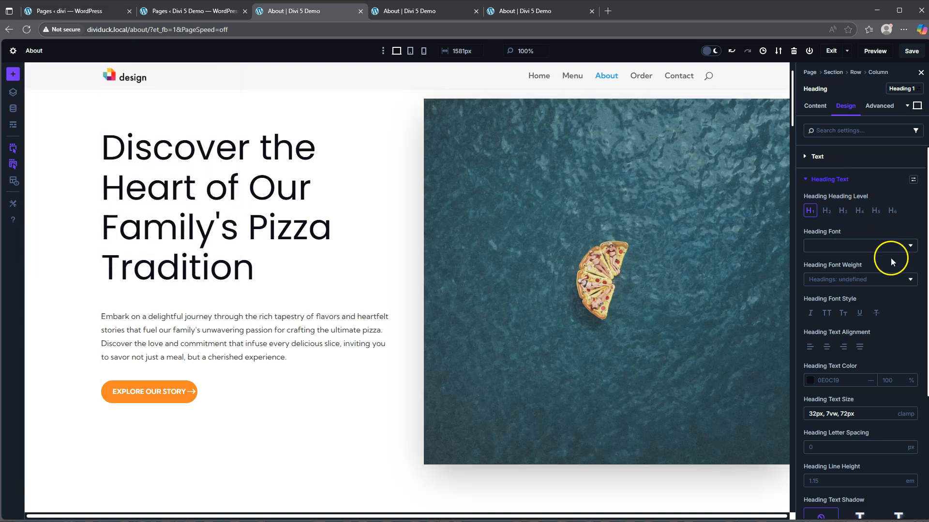
Step: Assign the Heading 1 Text global variable to the hero heading's text size
scroll(886, 357, down, 2)
scroll(886, 358, down, 2)
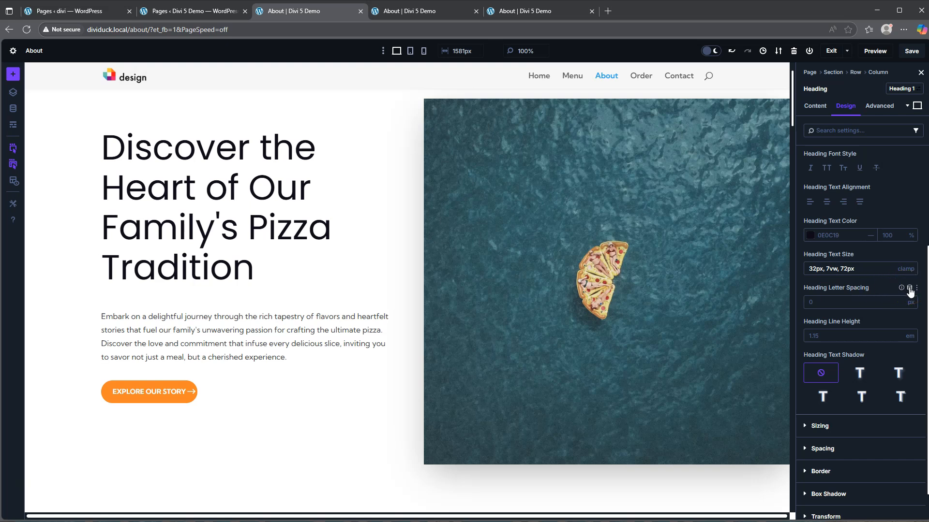
click(910, 255)
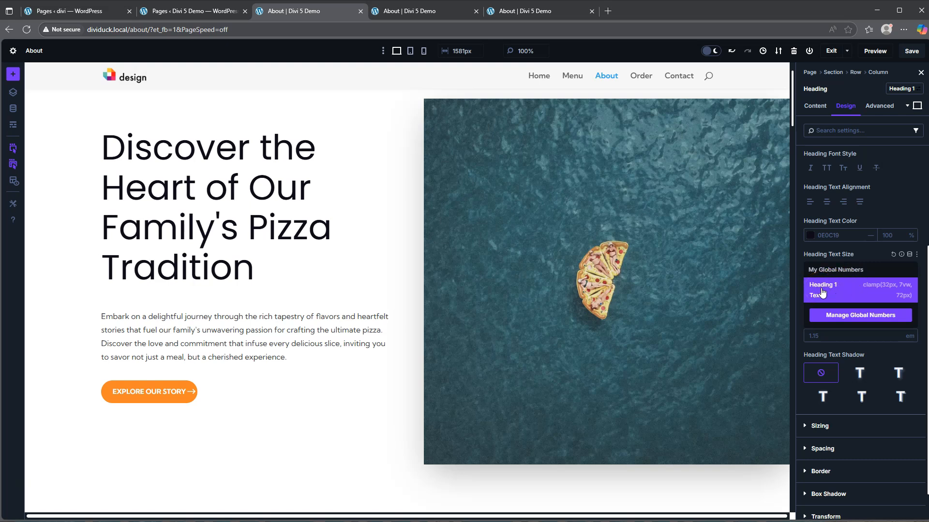
click(838, 292)
click(842, 291)
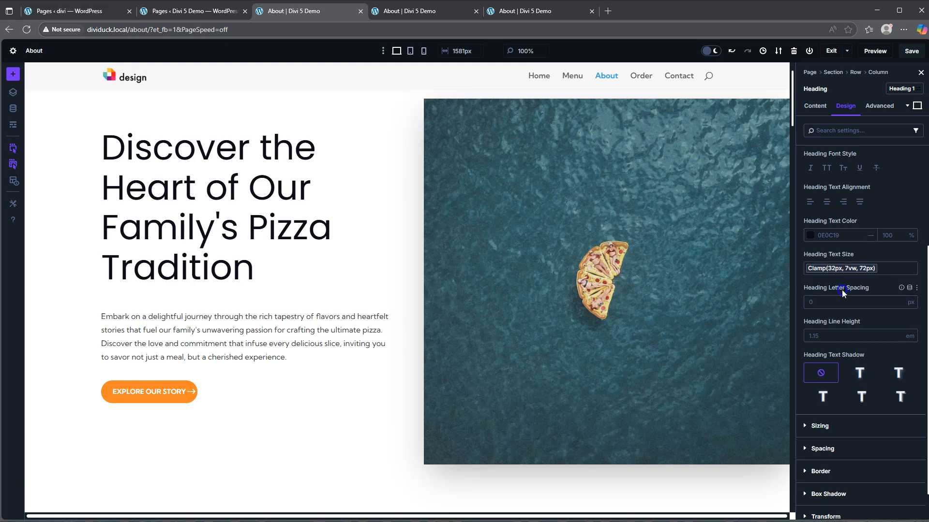
click(830, 268)
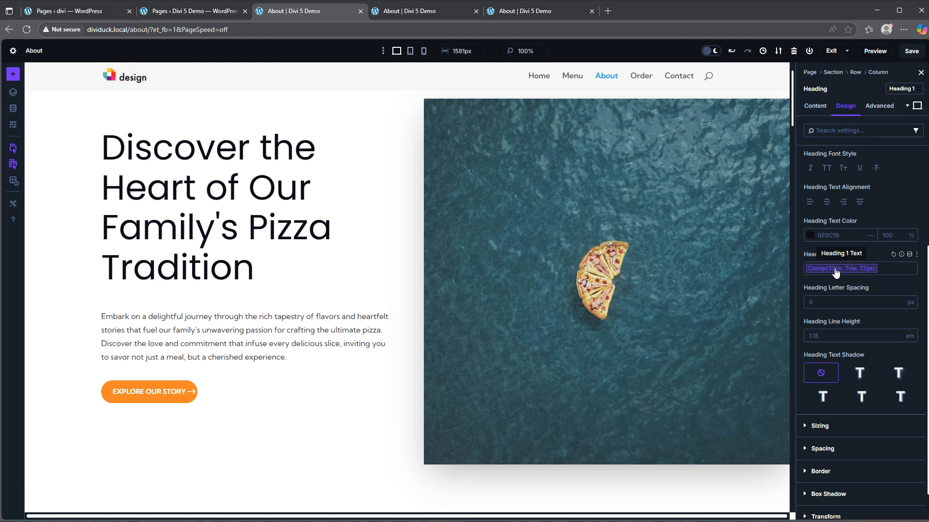
click(845, 271)
click(838, 274)
Step: Change the Heading 1 Text global variable's middle clamp value to 5vw, save and apply it, and close the variable manager
click(13, 108)
click(67, 101)
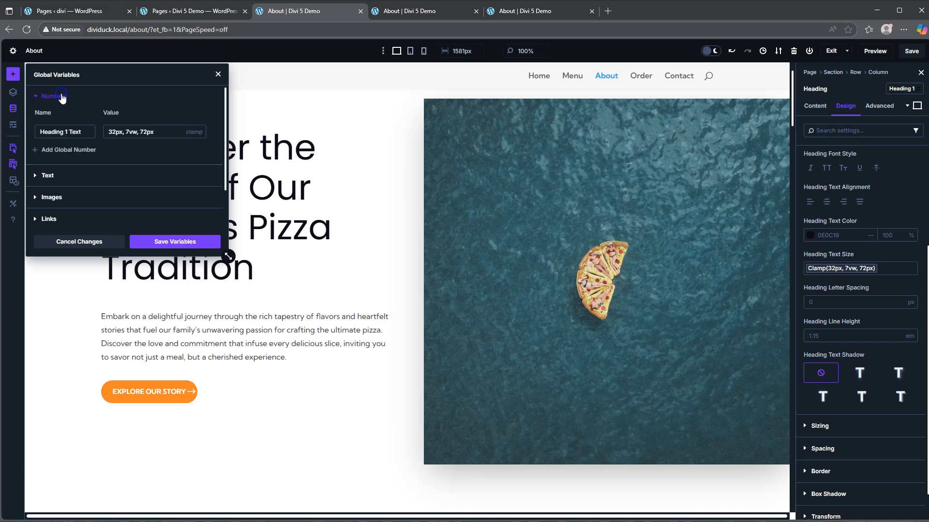
click(129, 132)
key(BackSpace)
text(5)
click(169, 242)
click(190, 242)
click(218, 75)
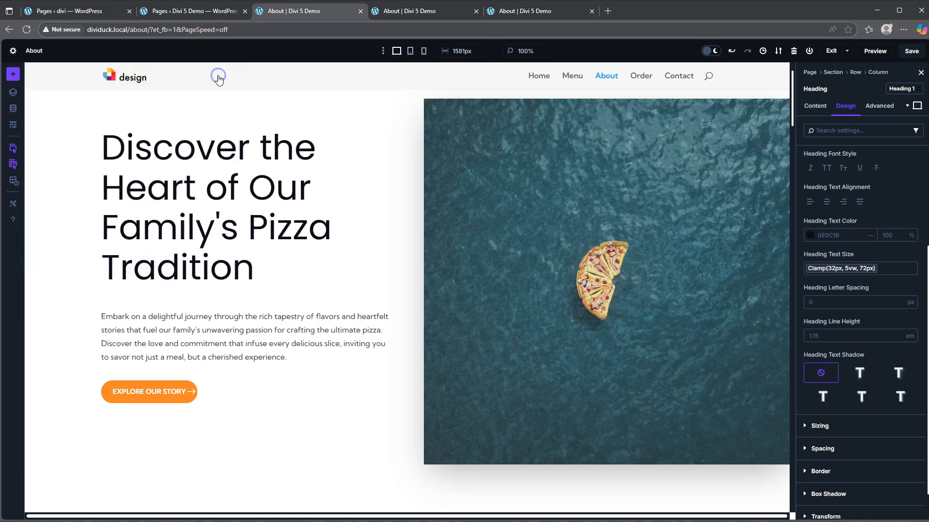